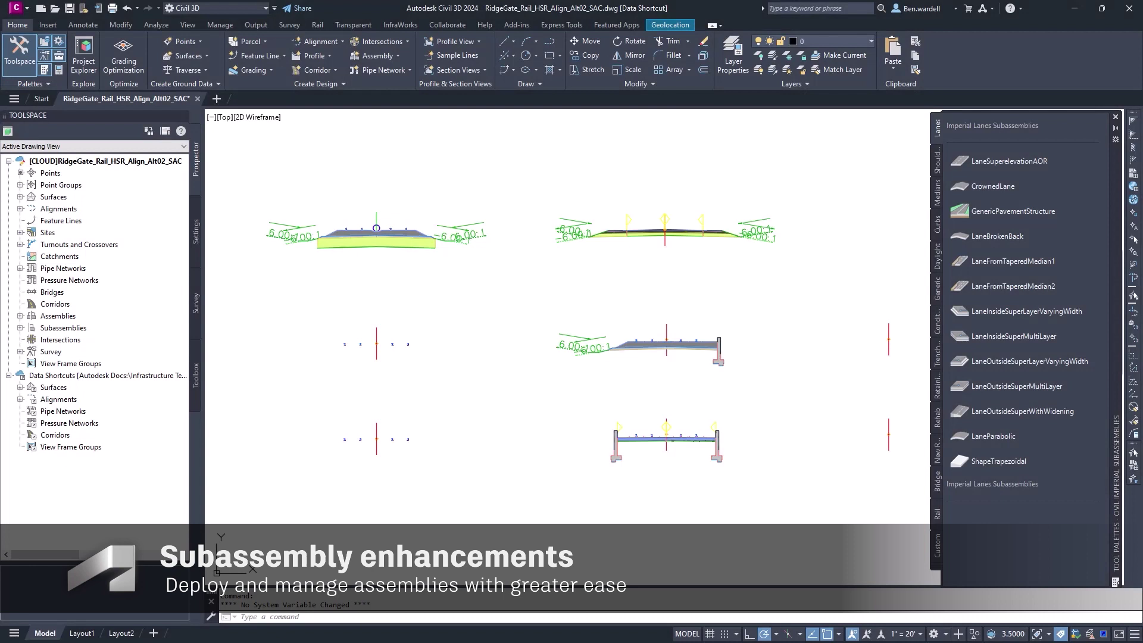
# - Add the project's 02 DESIGN\Subassemblies folder as a new tool palette file location in Options
pyautogui.rightClick(518, 407)
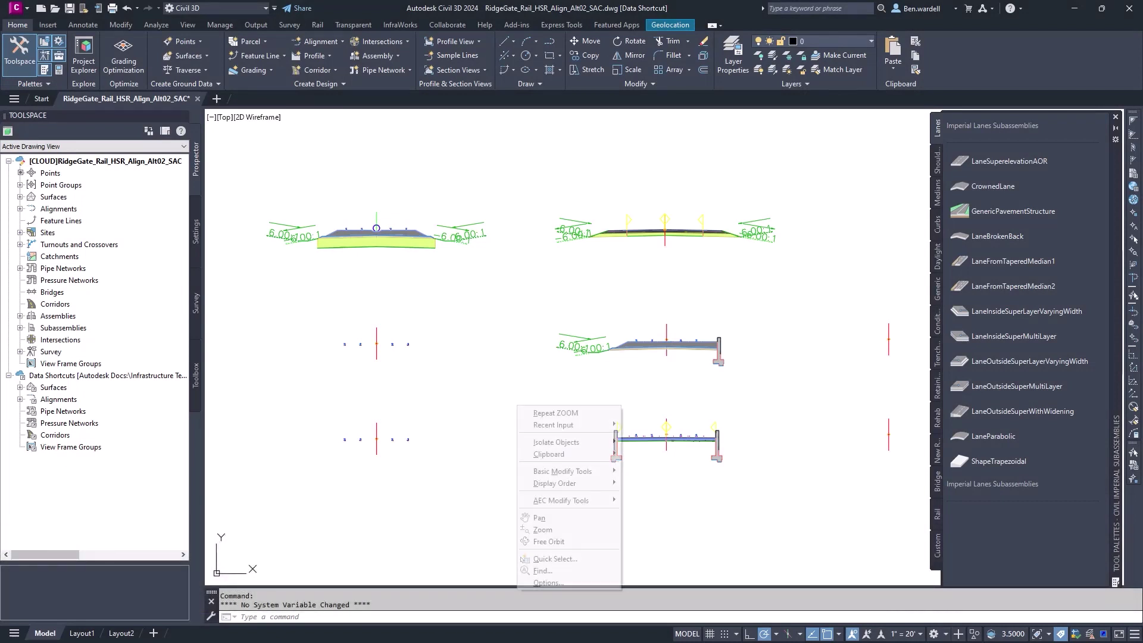
pyautogui.click(546, 583)
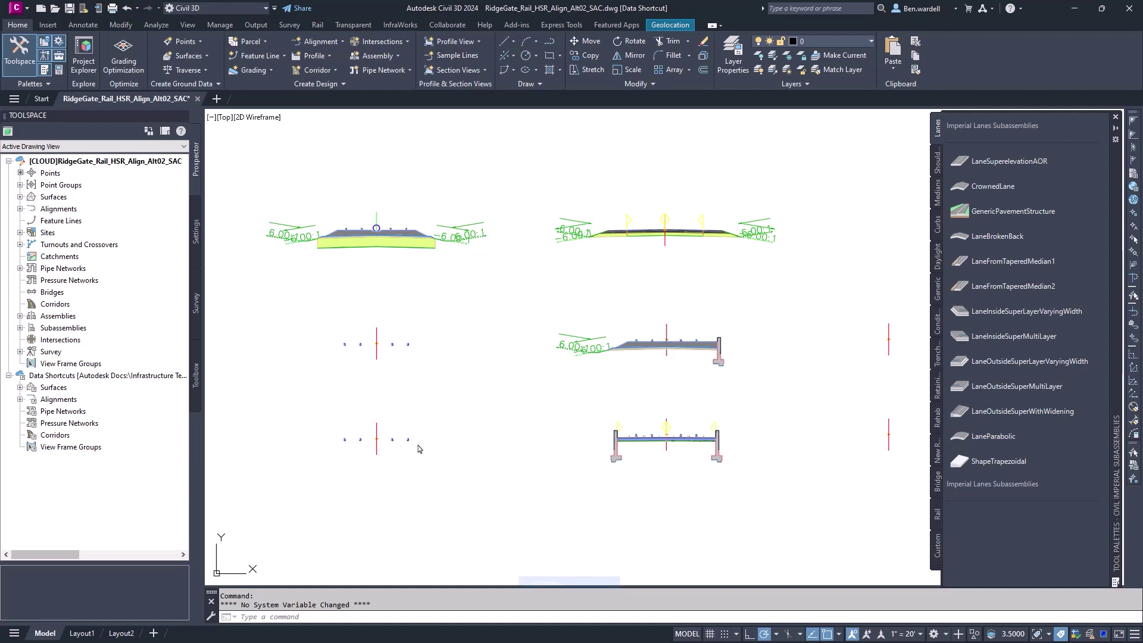
pyautogui.click(385, 410)
pyautogui.scroll(-1, 387, 414)
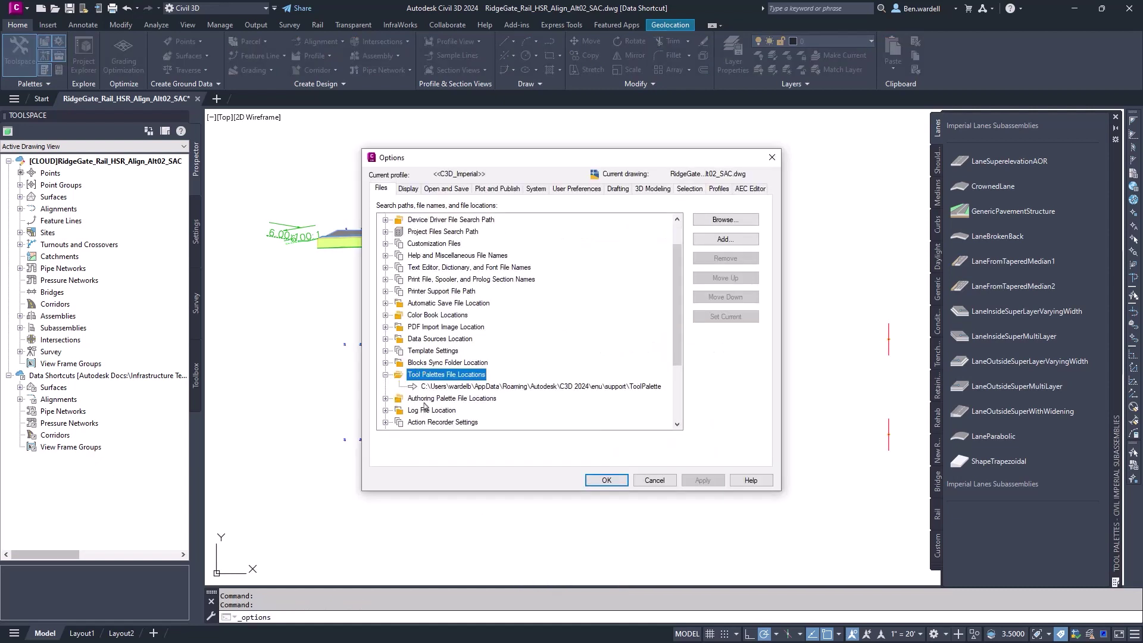
pyautogui.click(439, 388)
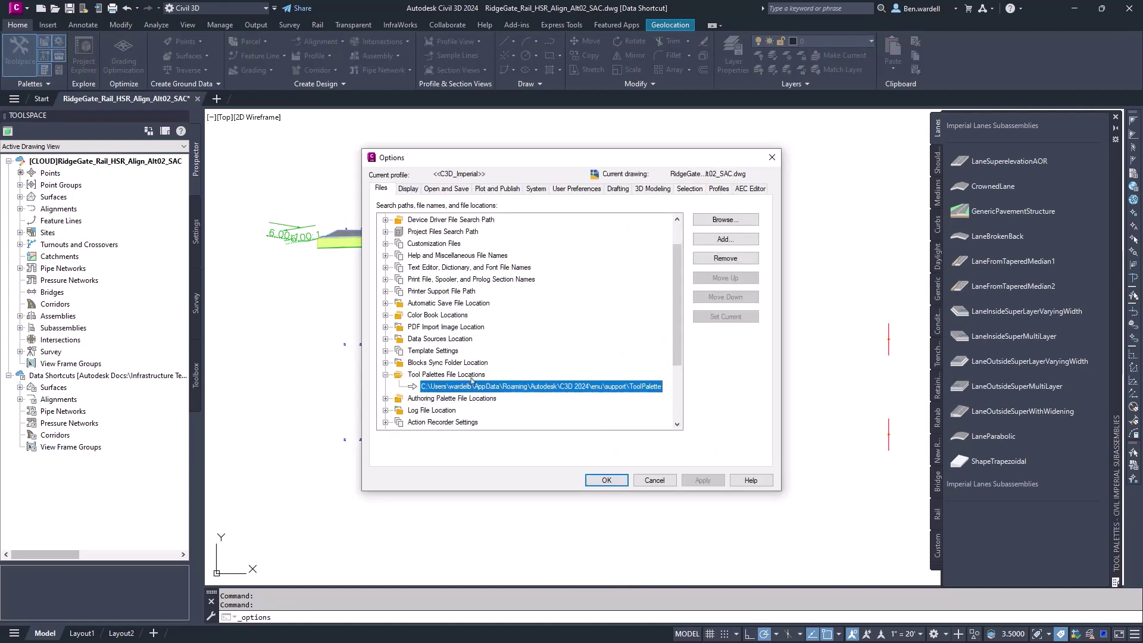
pyautogui.click(710, 243)
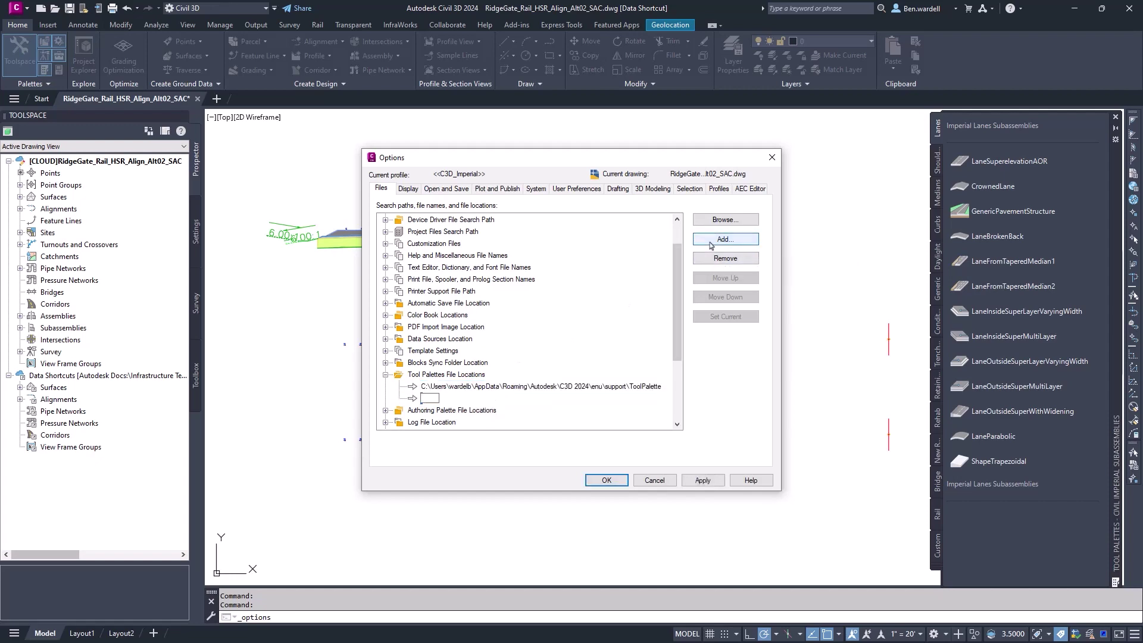
pyautogui.click(725, 220)
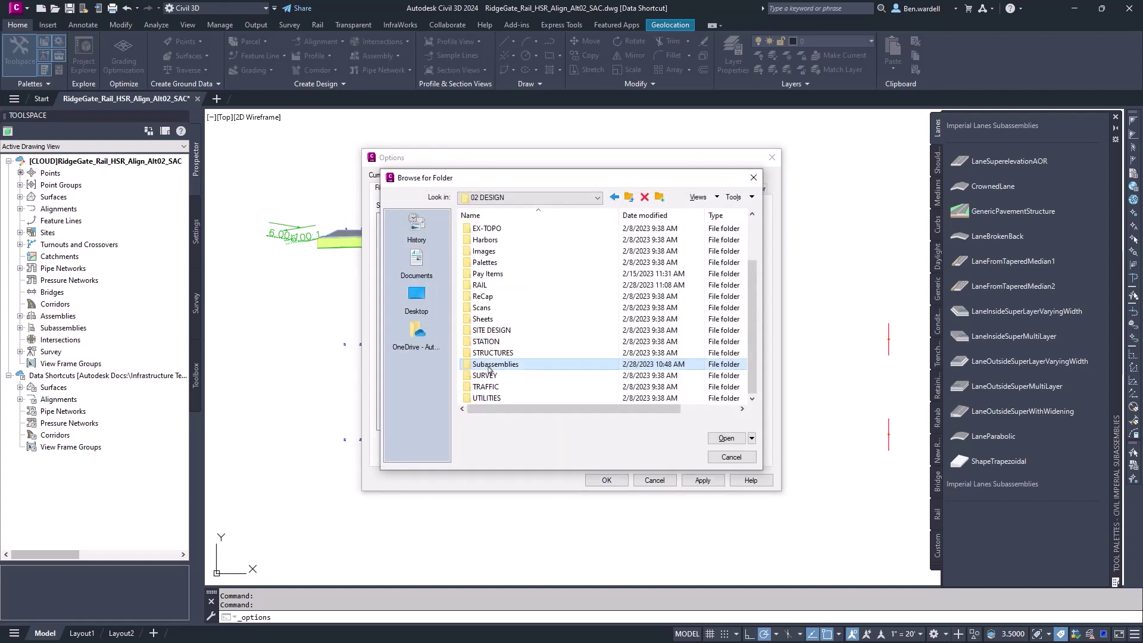
pyautogui.press('Return')
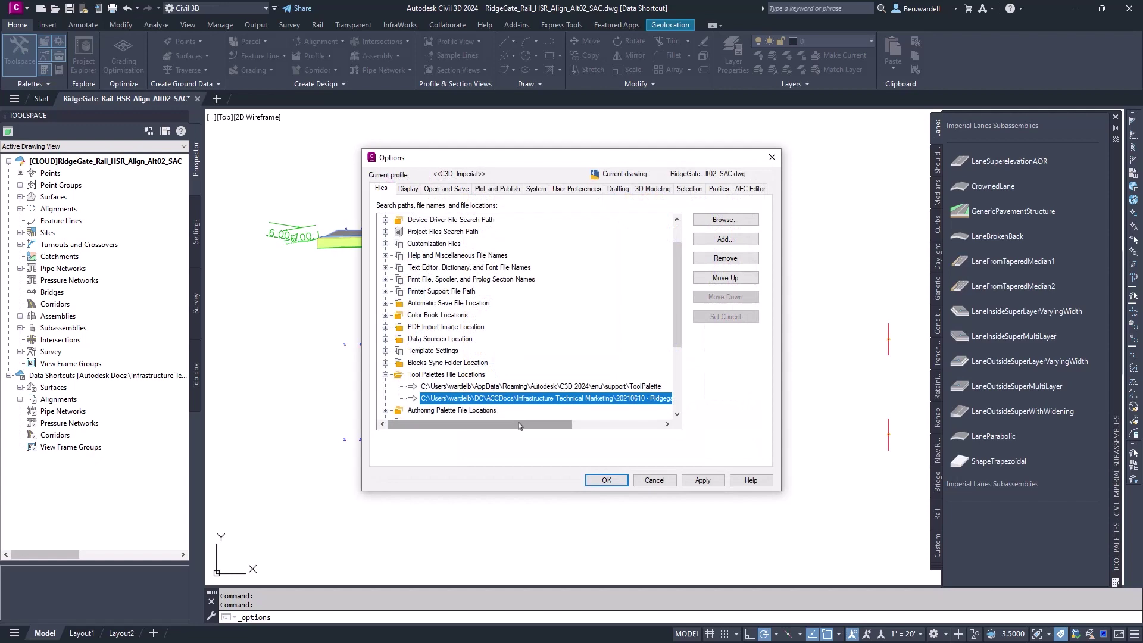
# - Place RailTunnelRec on the assemblies and show DualTunnelCIR's Tunnel_R entry in Prospector
pyautogui.moveTo(519, 425); pyautogui.dragTo(618, 428)
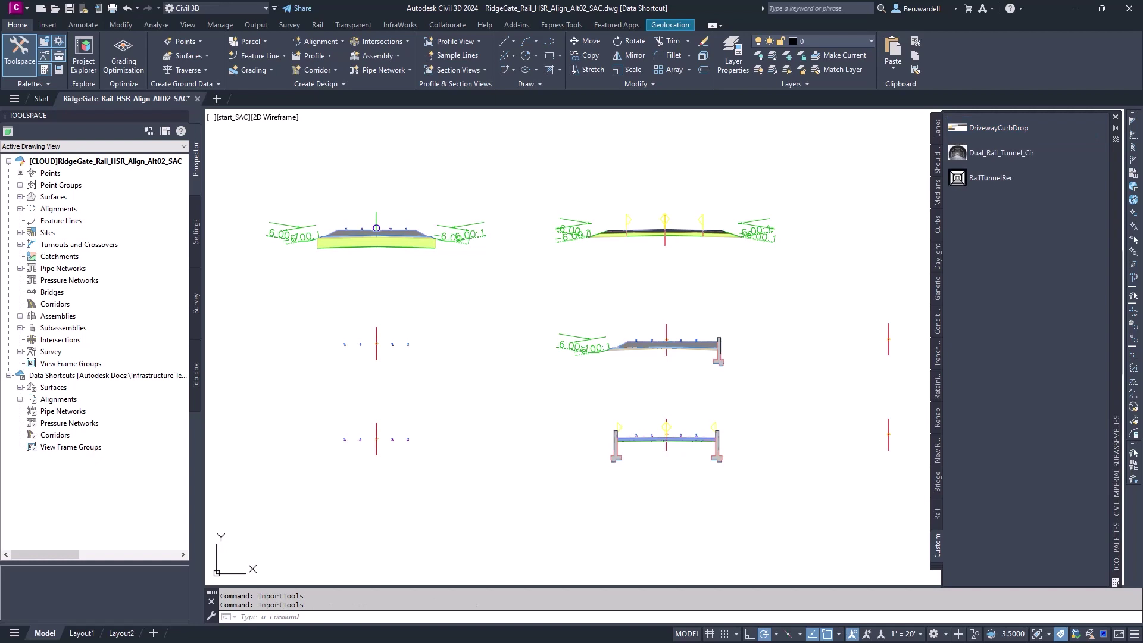
pyautogui.click(990, 177)
pyautogui.click(20, 328)
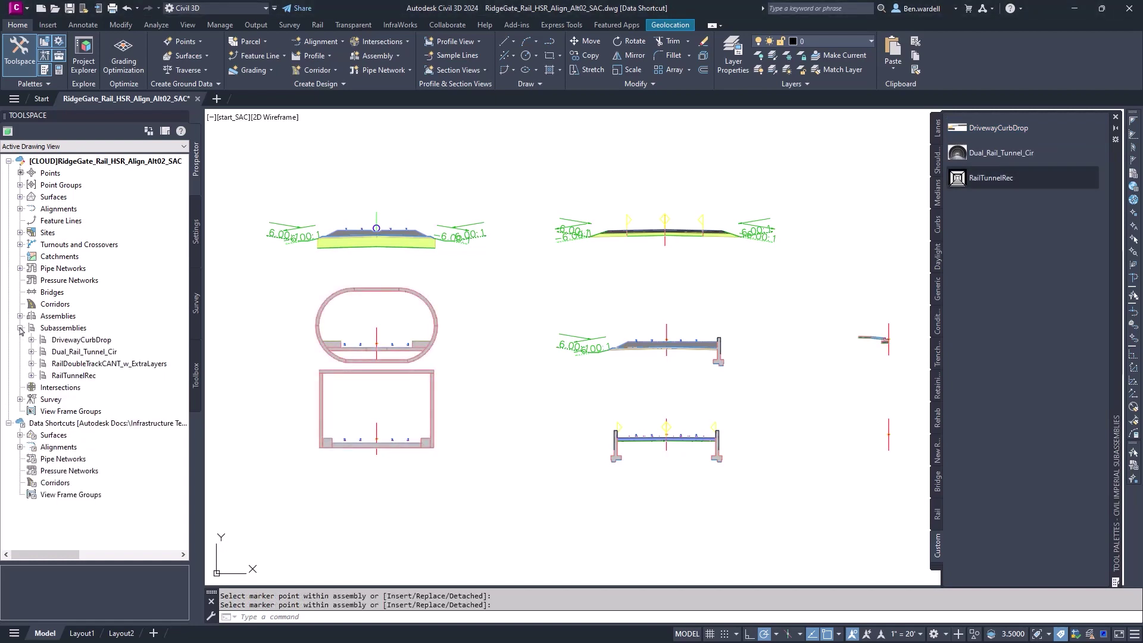
pyautogui.click(94, 375)
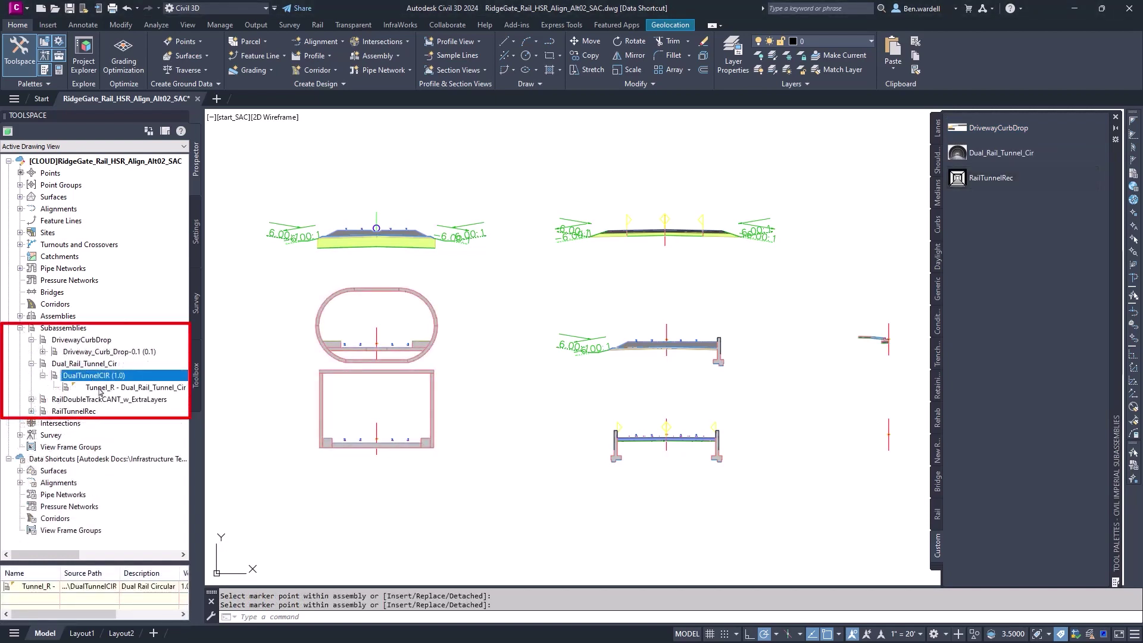
pyautogui.moveTo(100, 391)
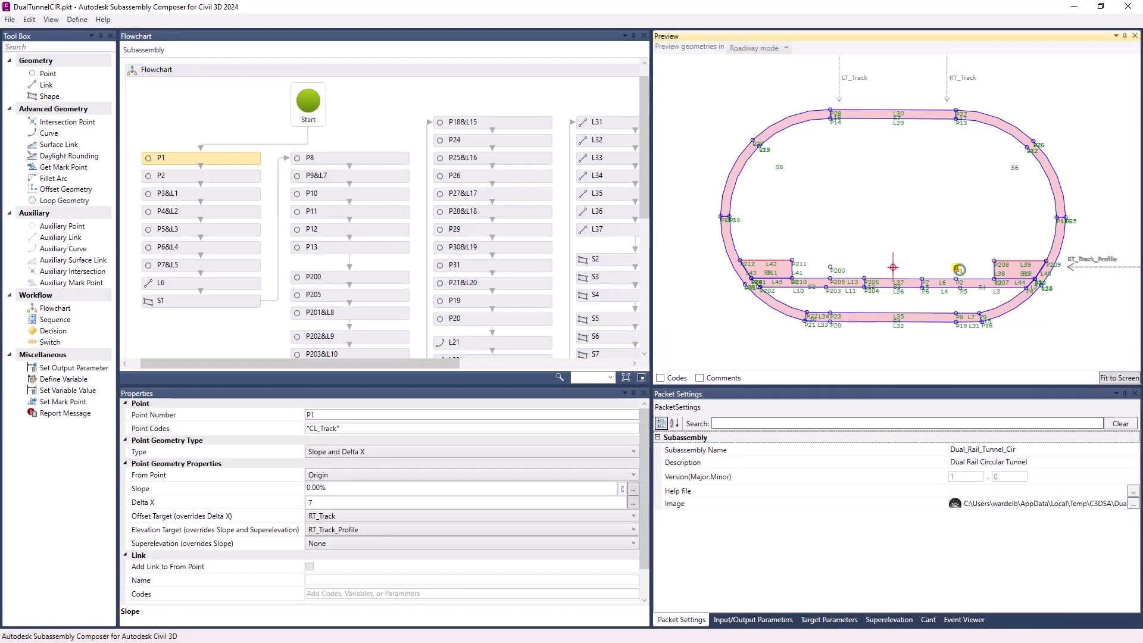
# - Set track point P1's Delta X to 10 and start editing the subassembly's minor version
pyautogui.doubleClick(325, 503)
pyautogui.write('10')
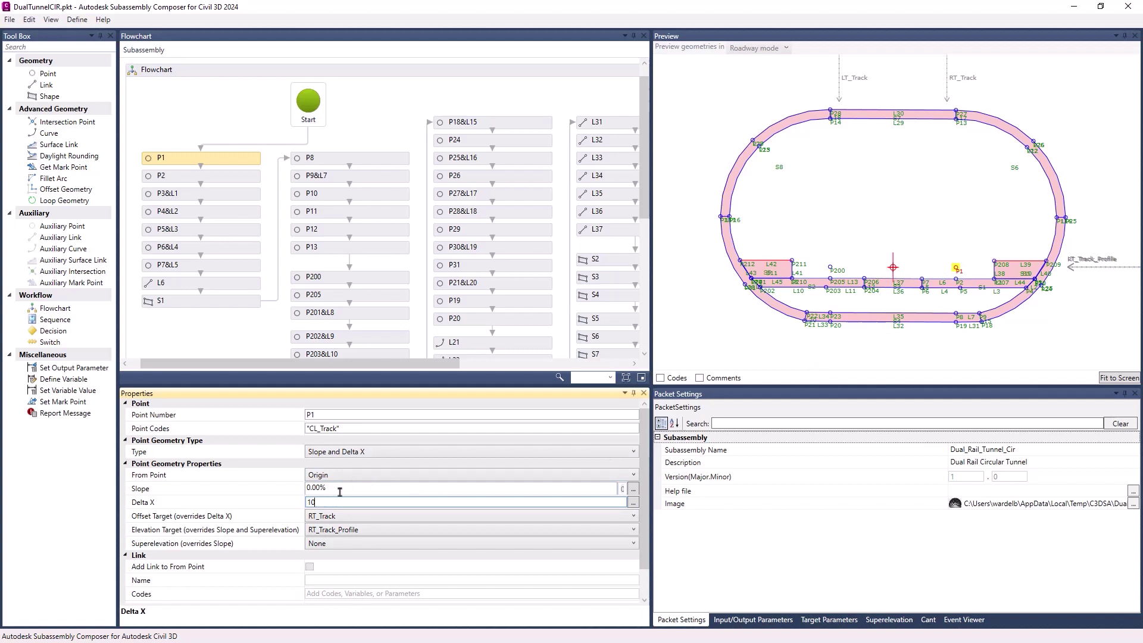
pyautogui.click(336, 489)
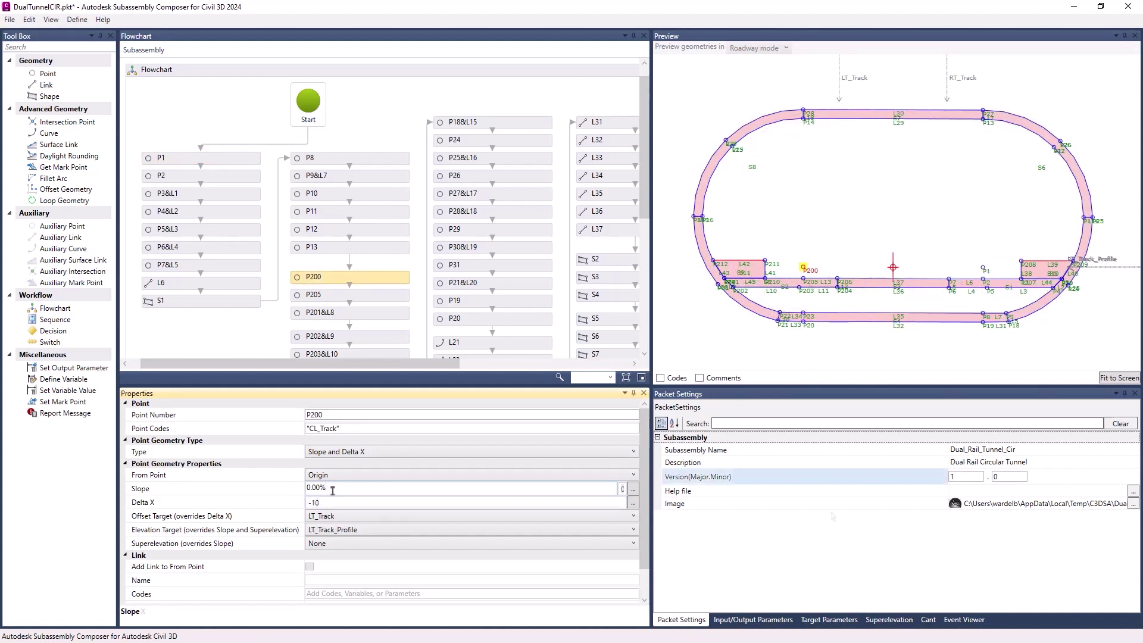
pyautogui.doubleClick(1004, 477)
# - Enter minor version 1, refresh the drawing's subassemblies, and update the outdated DualTunnelCIR
pyautogui.write('1')
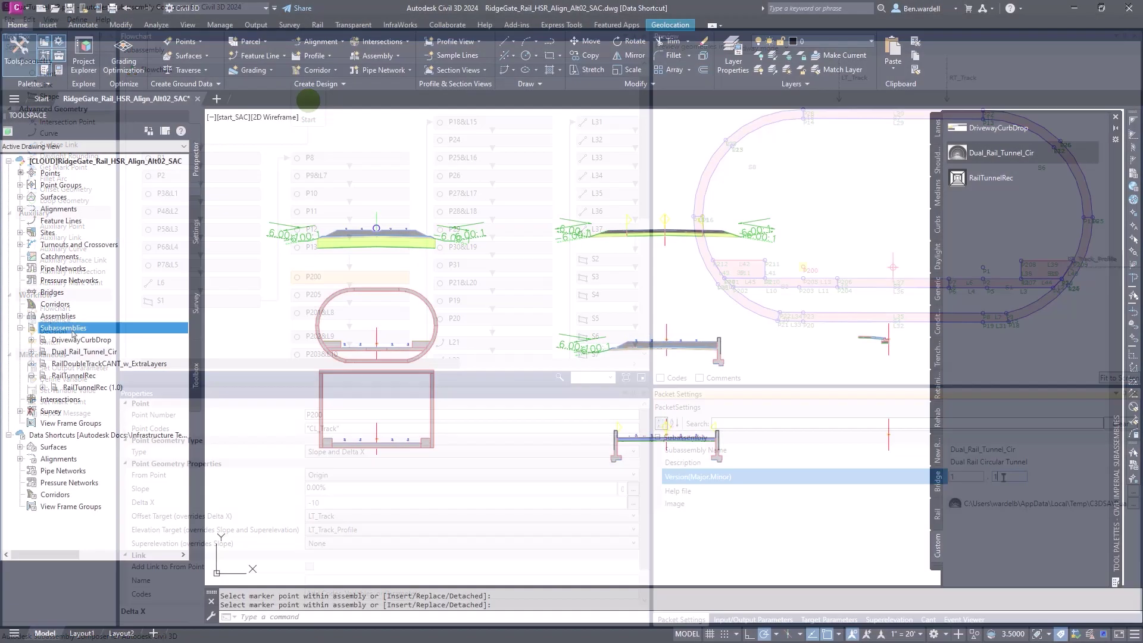
pyautogui.rightClick(73, 332)
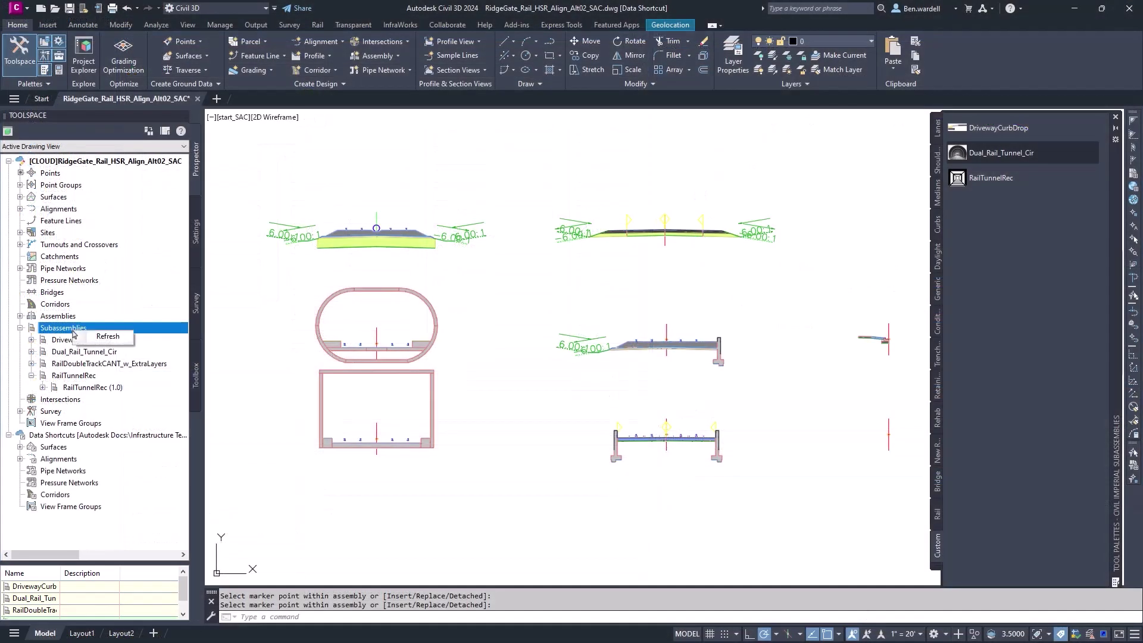
pyautogui.click(110, 338)
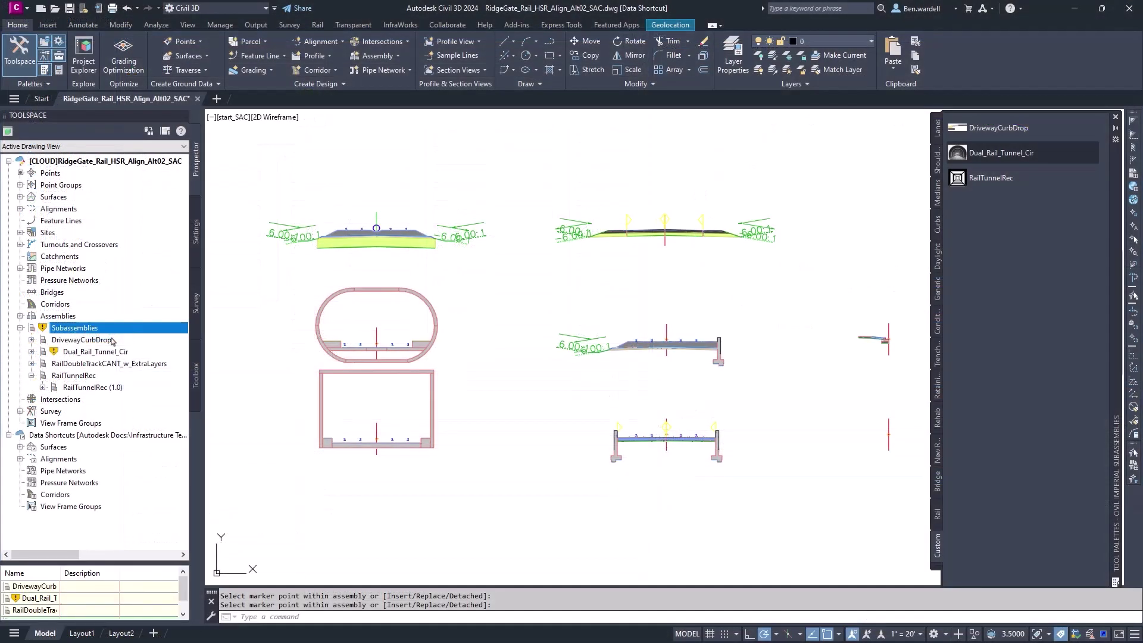
pyautogui.doubleClick(105, 352)
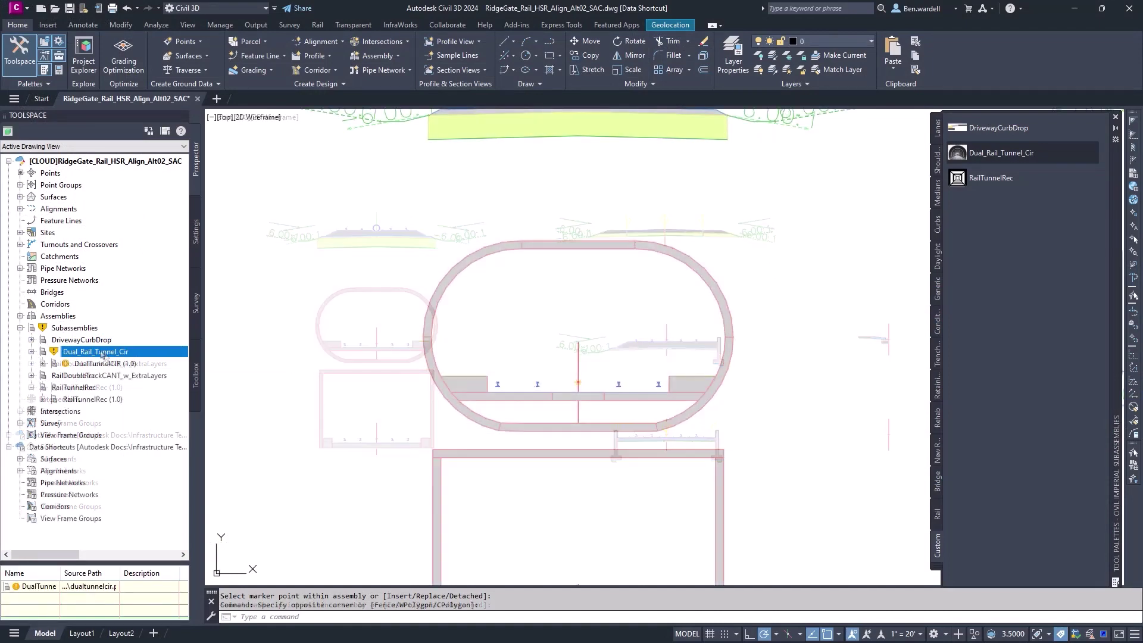
pyautogui.rightClick(107, 364)
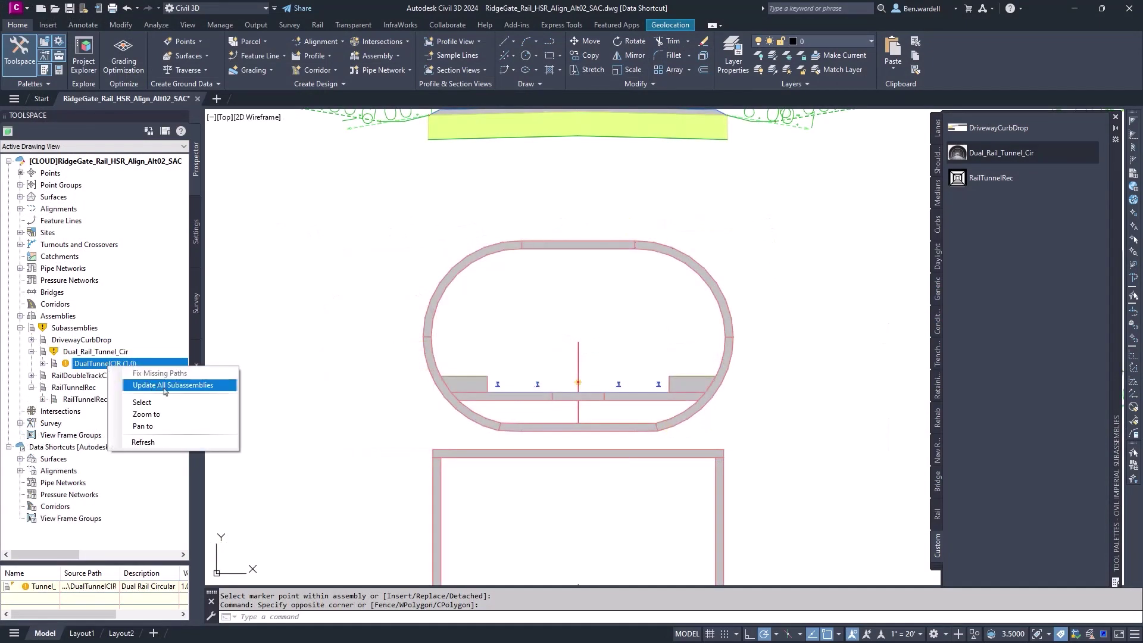
pyautogui.click(167, 389)
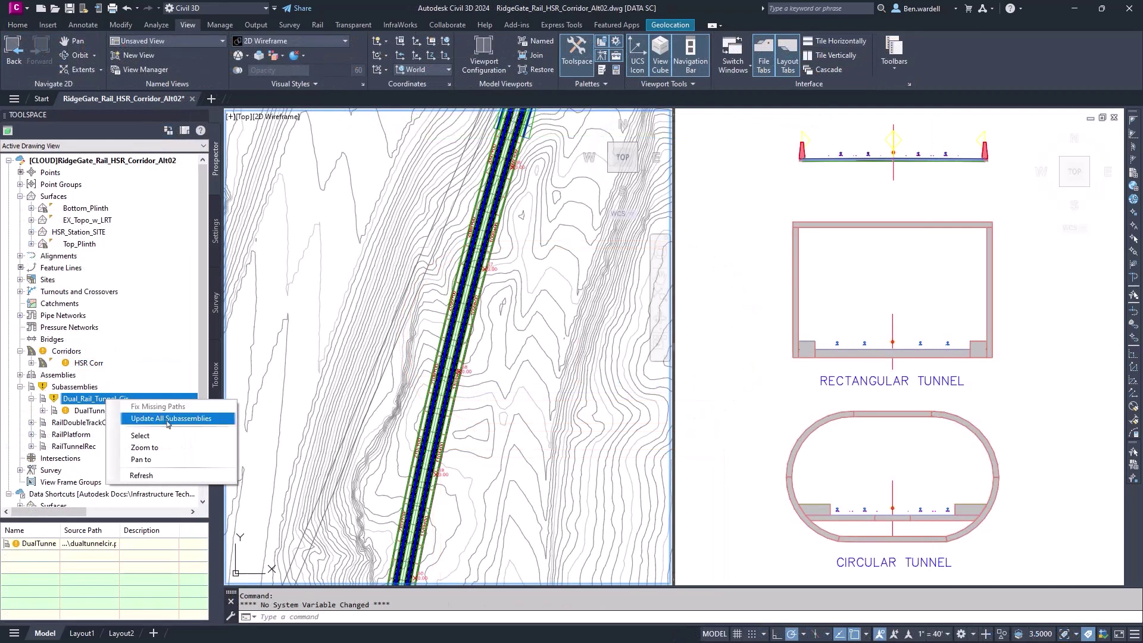
# - Update all subassemblies in the corridor drawing and rebuild the HSR corridor
pyautogui.click(152, 418)
pyautogui.rightClick(65, 363)
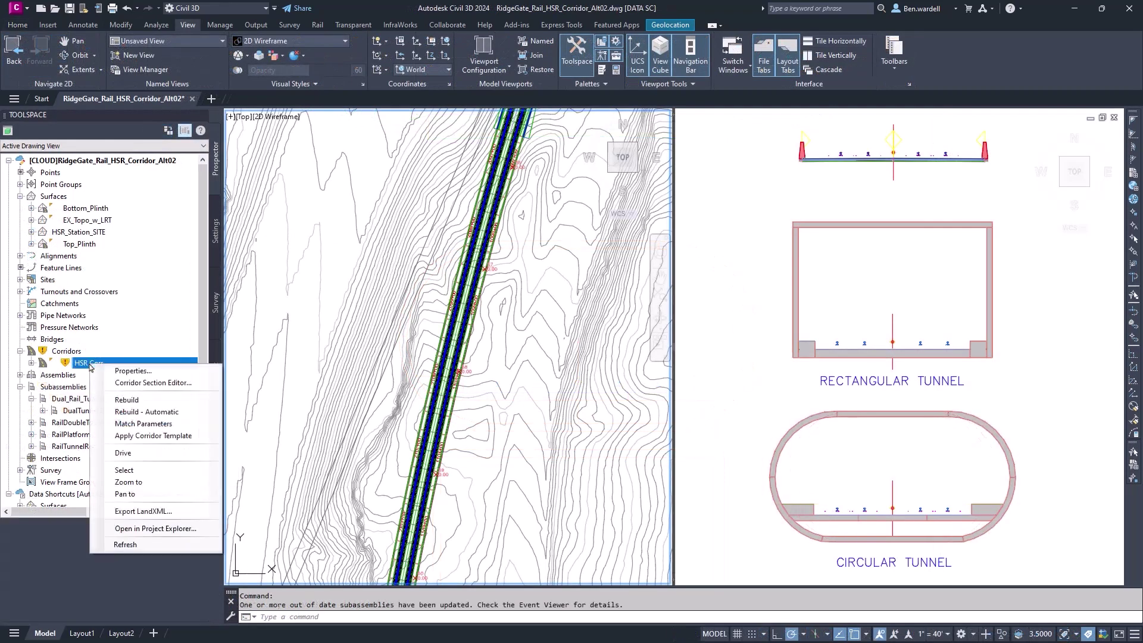
pyautogui.click(125, 400)
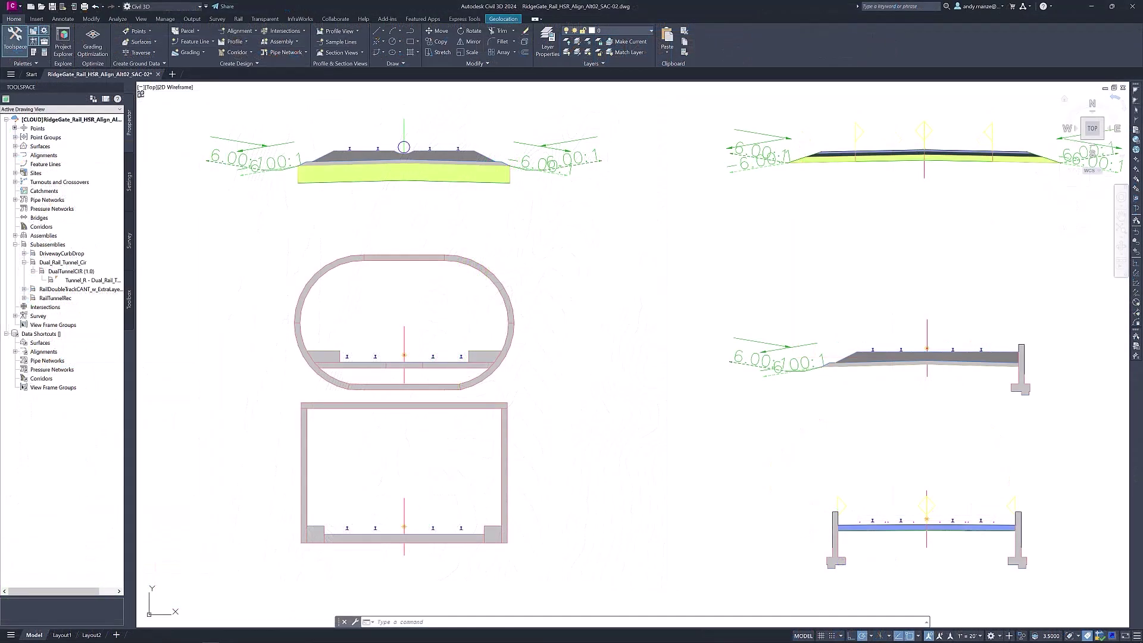
pyautogui.click(89, 280)
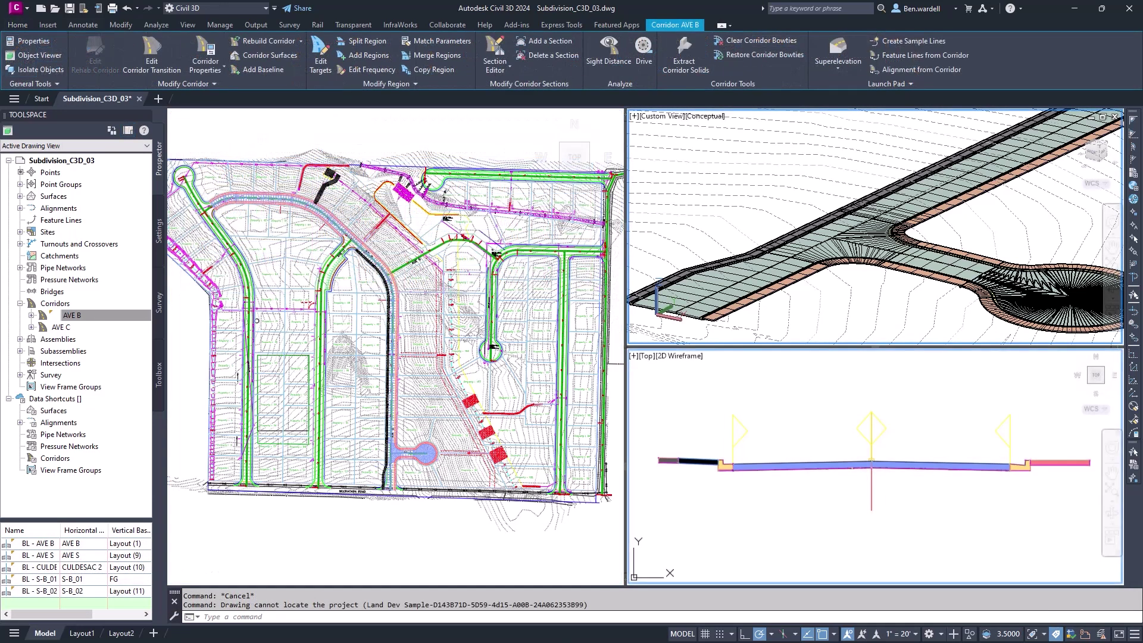
# - Open AVE B's transition editor, zoom to Turn Lane and Curb Ramp 01, and move Curb Ramp 01 below Curb Ramp 02
pyautogui.click(101, 316)
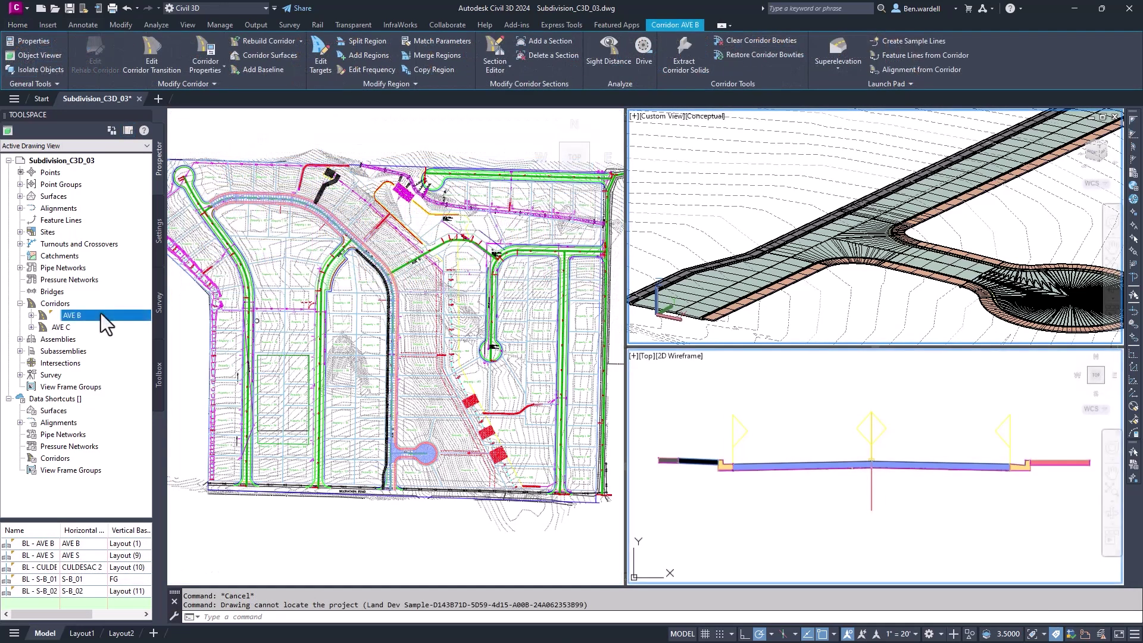
pyautogui.click(149, 53)
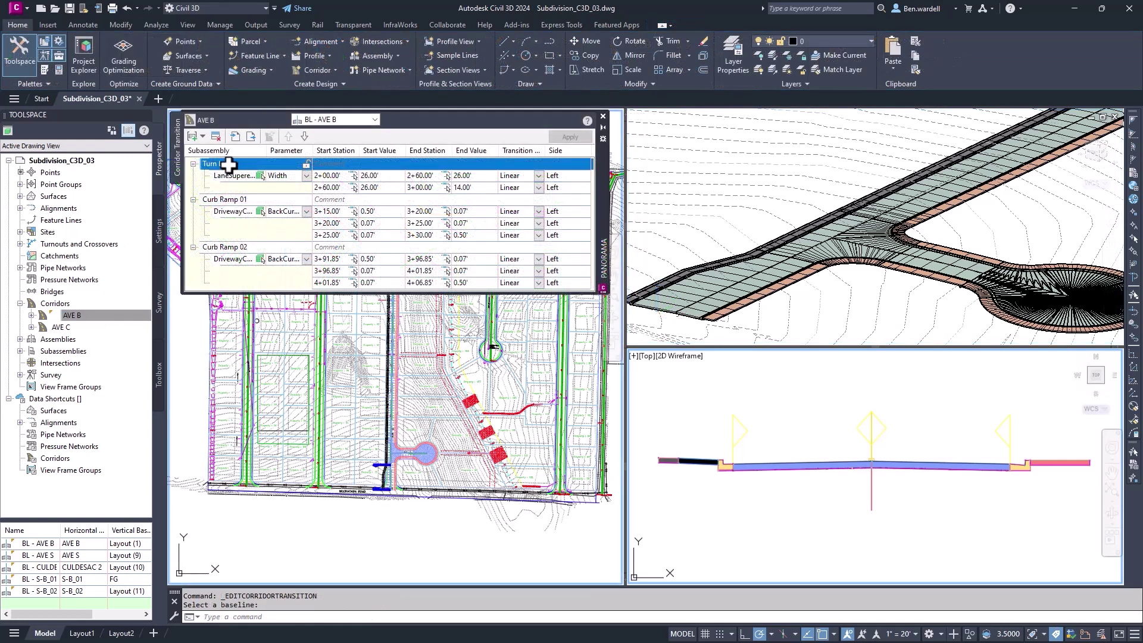
pyautogui.rightClick(236, 164)
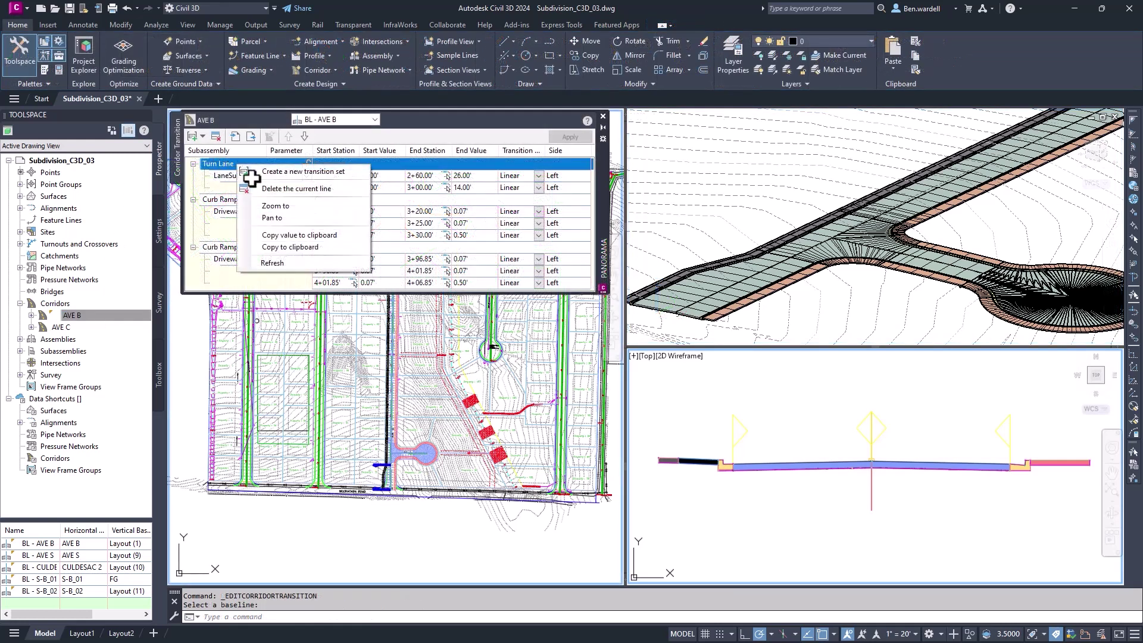
pyautogui.click(288, 207)
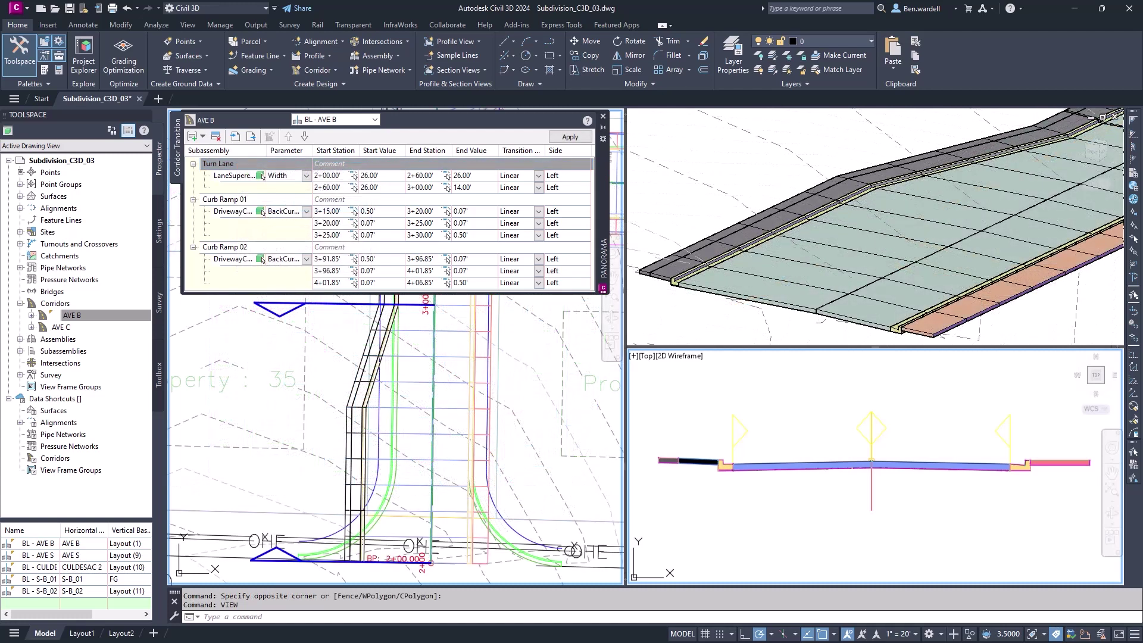
pyautogui.click(254, 201)
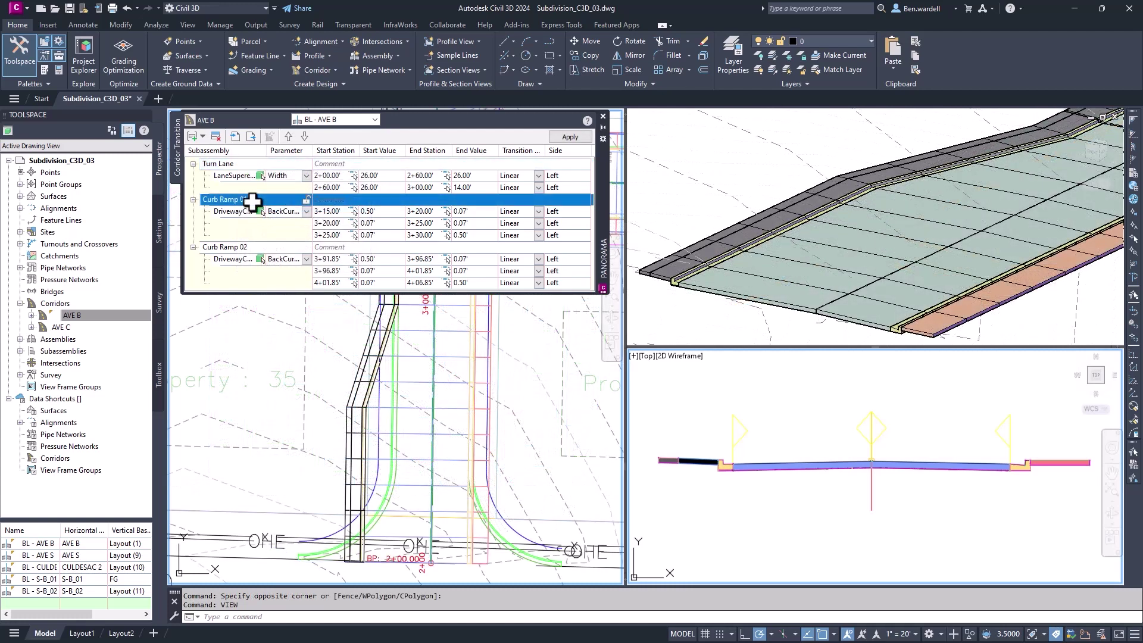
pyautogui.rightClick(254, 201)
pyautogui.click(280, 243)
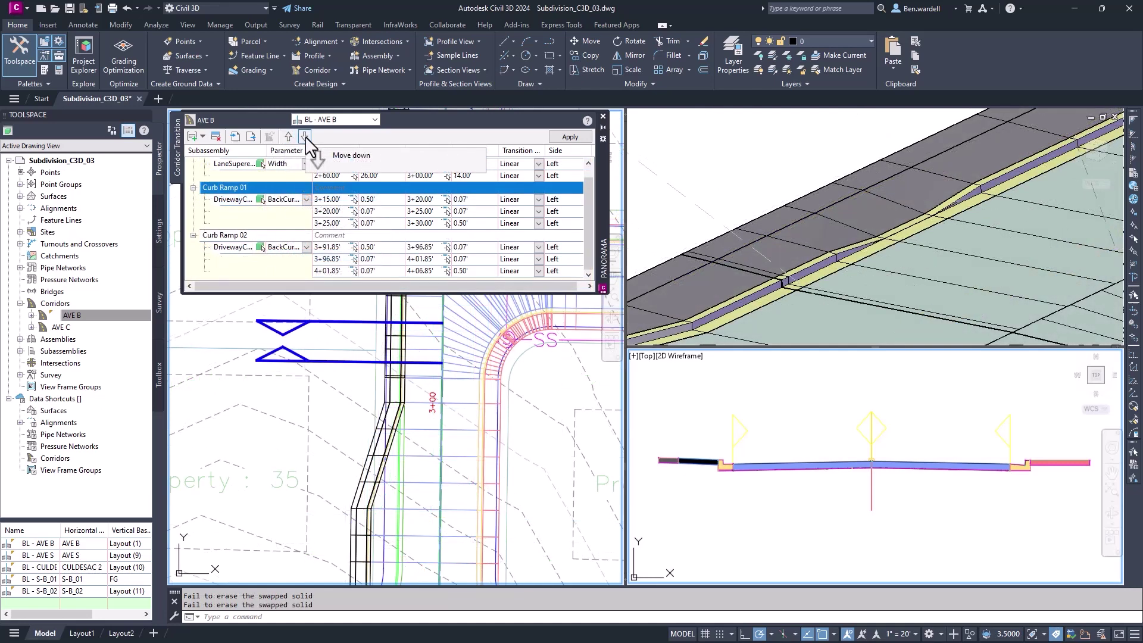
pyautogui.click(305, 138)
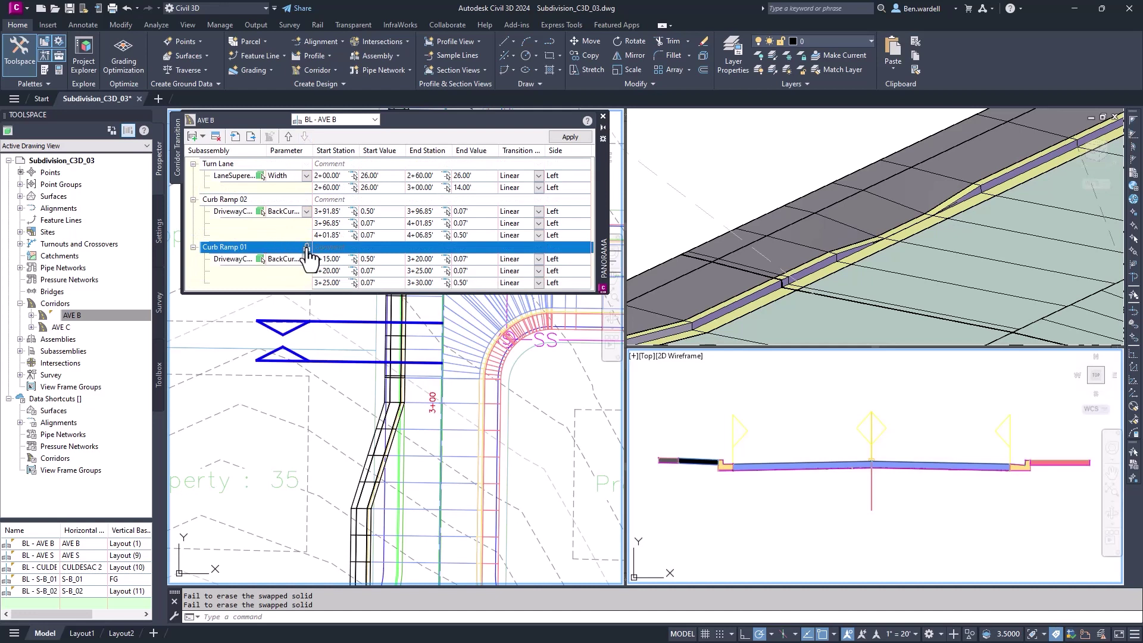
# - Set Curb Ramp 01 start stations to 3+20.00' and 3+18.25', applying each to the corridor
pyautogui.click(324, 259)
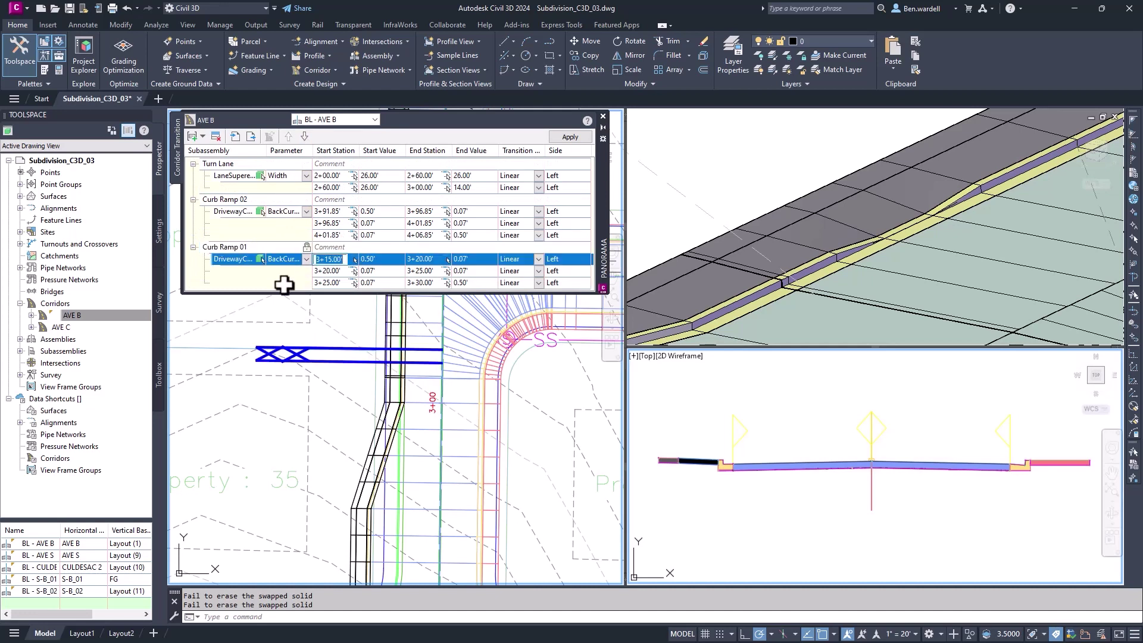
pyautogui.write('320')
pyautogui.press('Return')
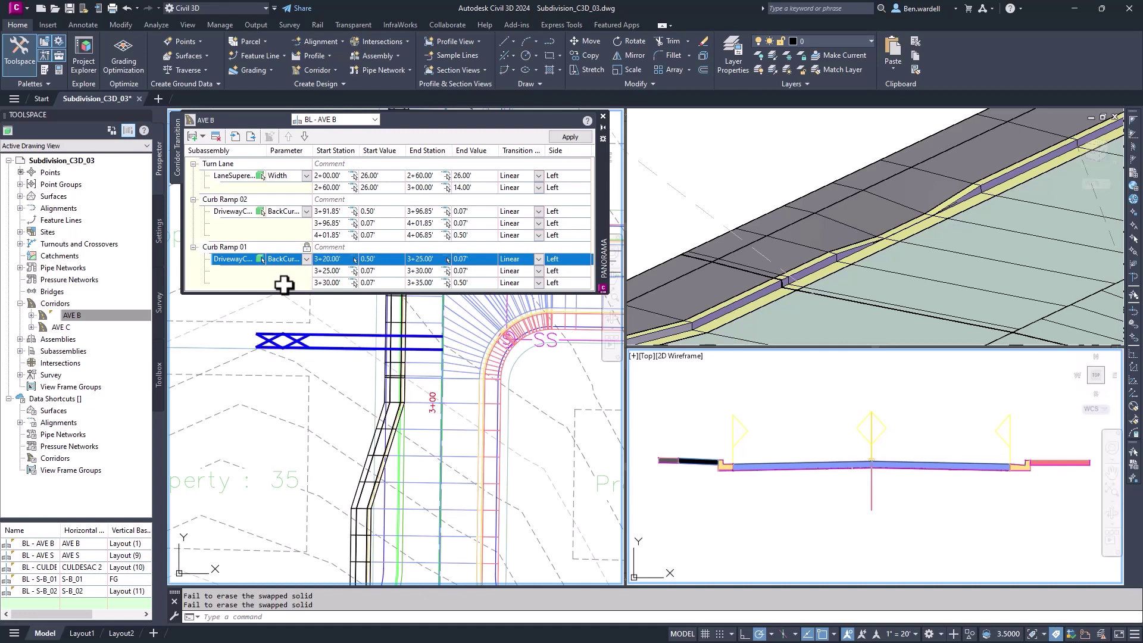
pyautogui.click(567, 139)
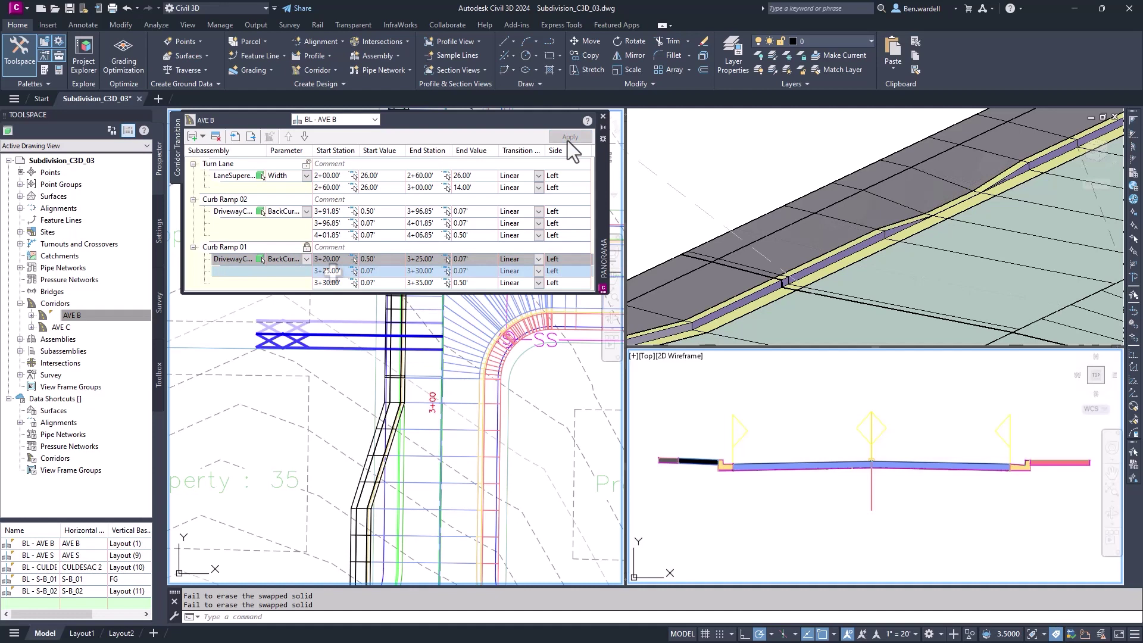
pyautogui.click(327, 270)
pyautogui.write('3')
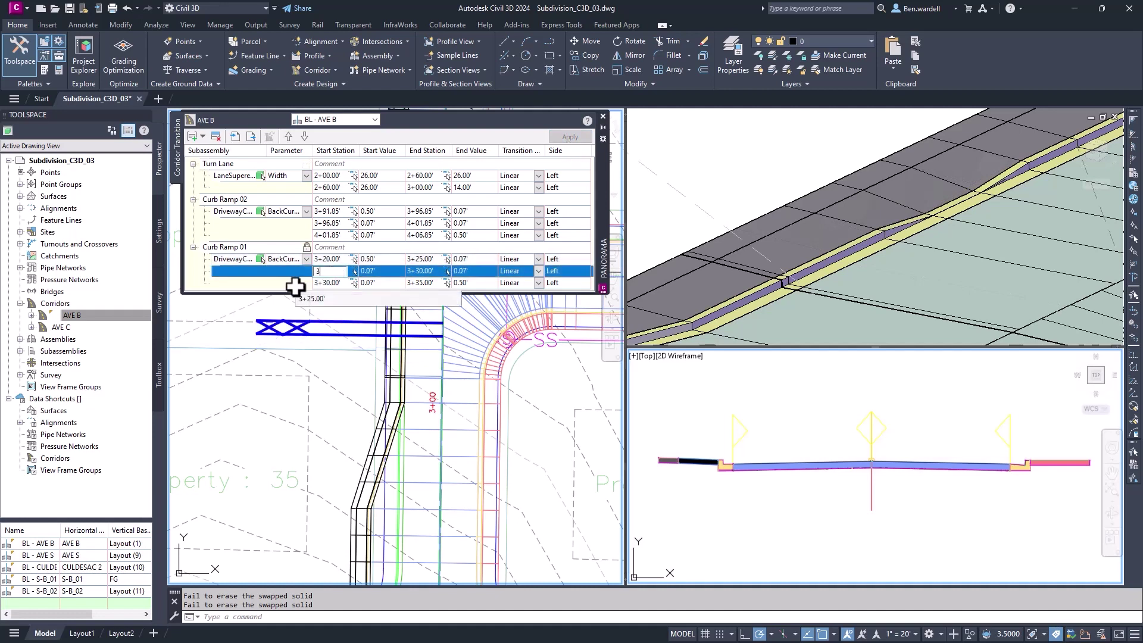
pyautogui.write('+18.25')
pyautogui.press('Return')
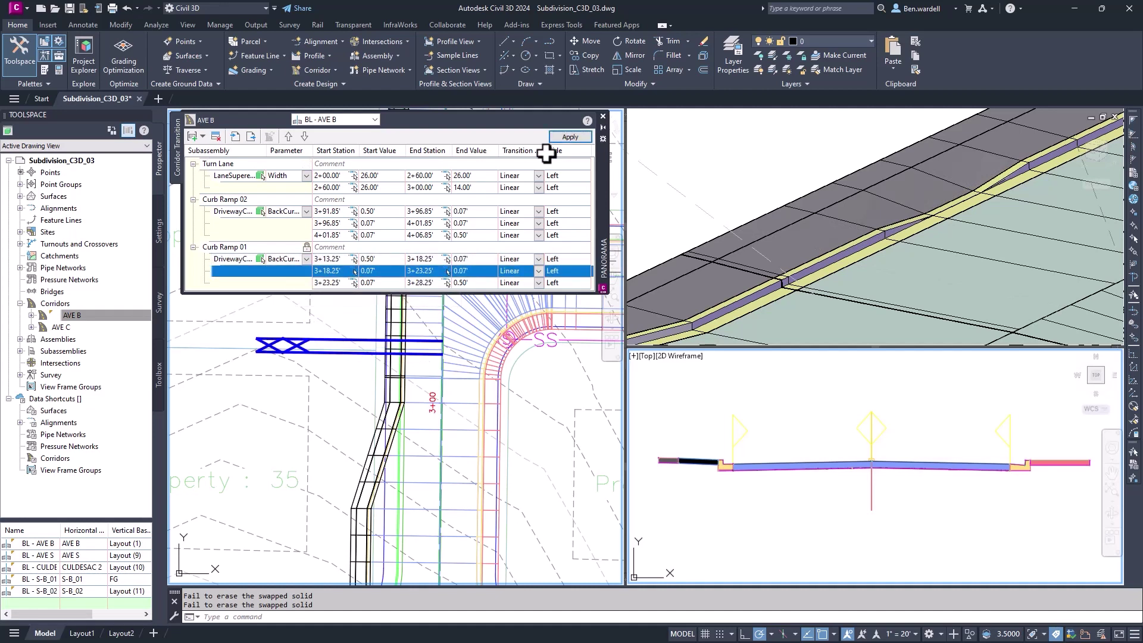
pyautogui.click(570, 137)
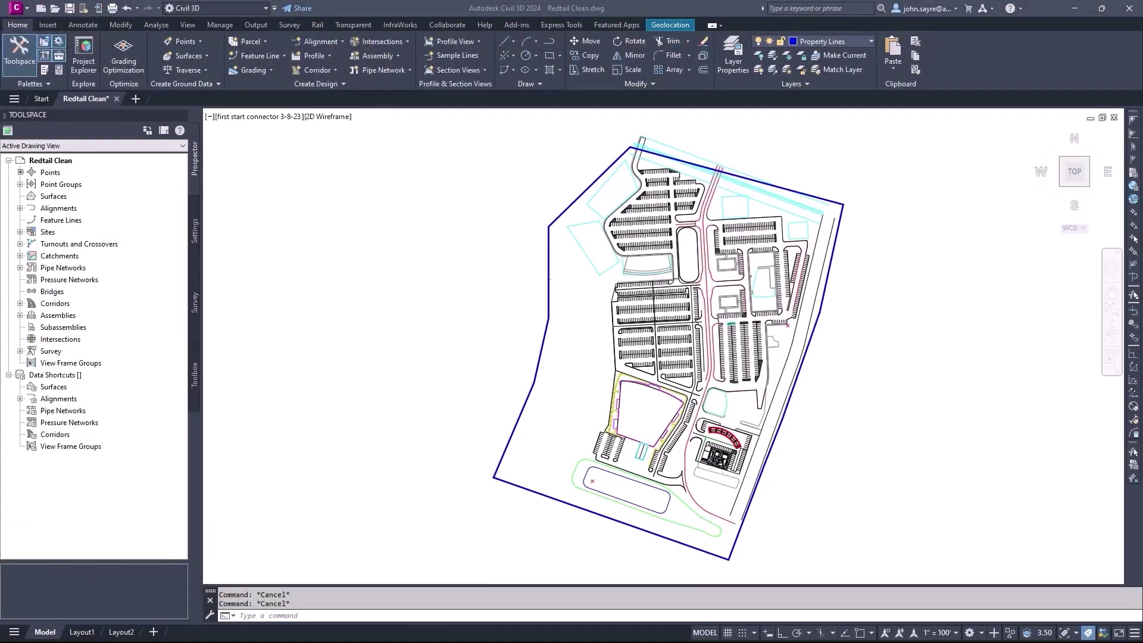
# - Launch Autodesk Connector for ArcGIS from the Insert tab's ArcGIS panel
pyautogui.click(47, 25)
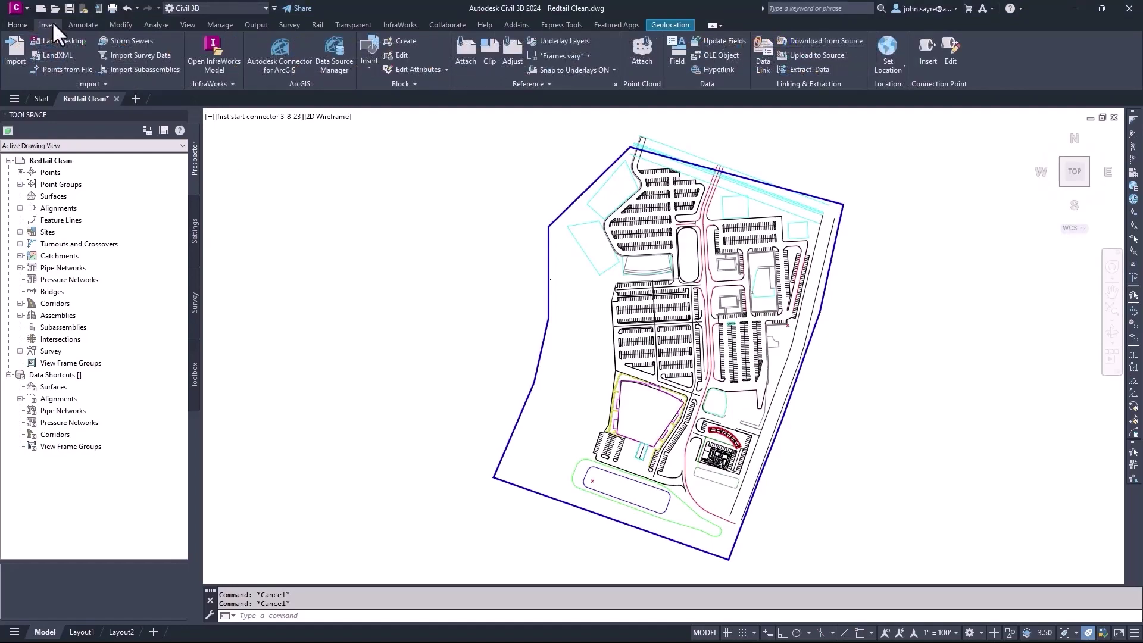
pyautogui.click(276, 66)
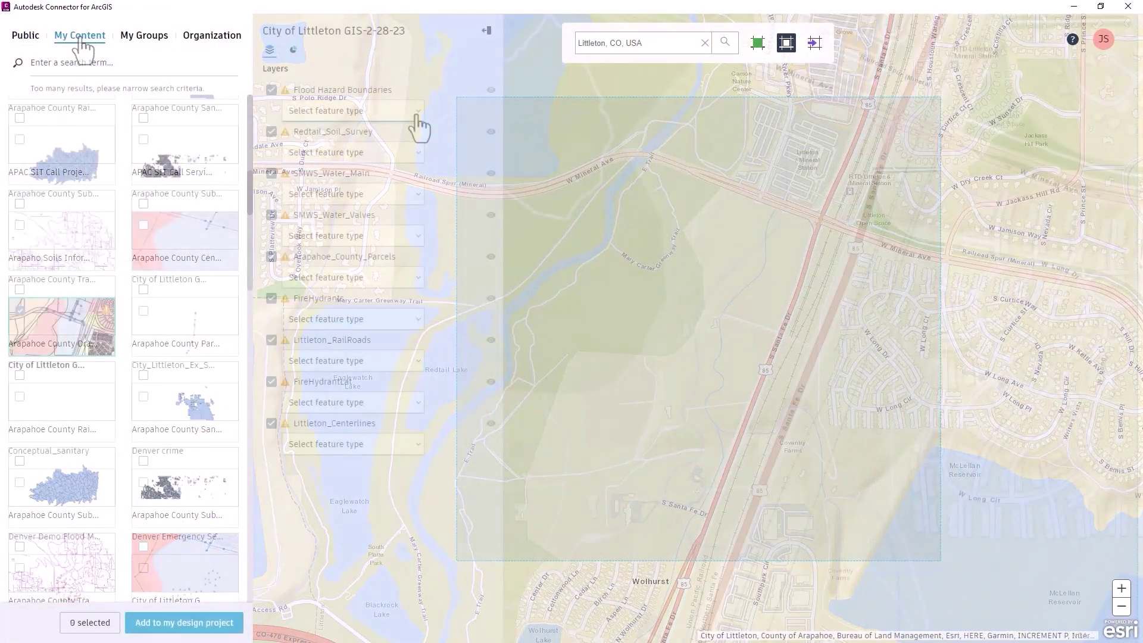
# - Import Flood Hazard Boundaries as Feature Lines and Redtail_Soil_Survey as AutoCAD Polygons, adding layers to the design project
pyautogui.click(419, 112)
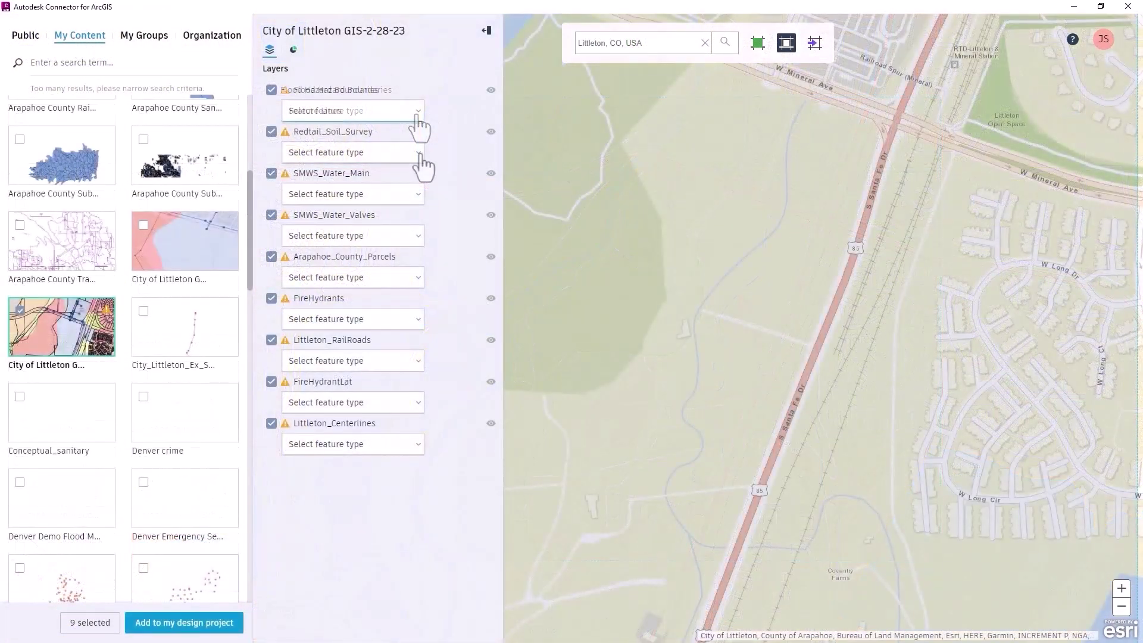
pyautogui.click(423, 164)
pyautogui.click(421, 162)
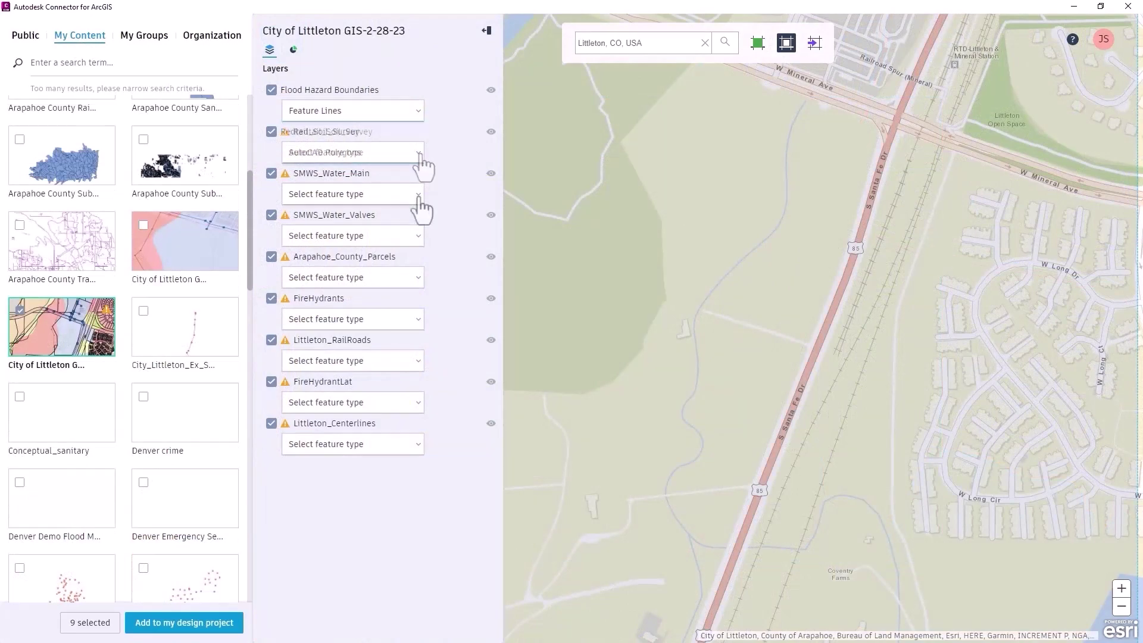
pyautogui.click(423, 207)
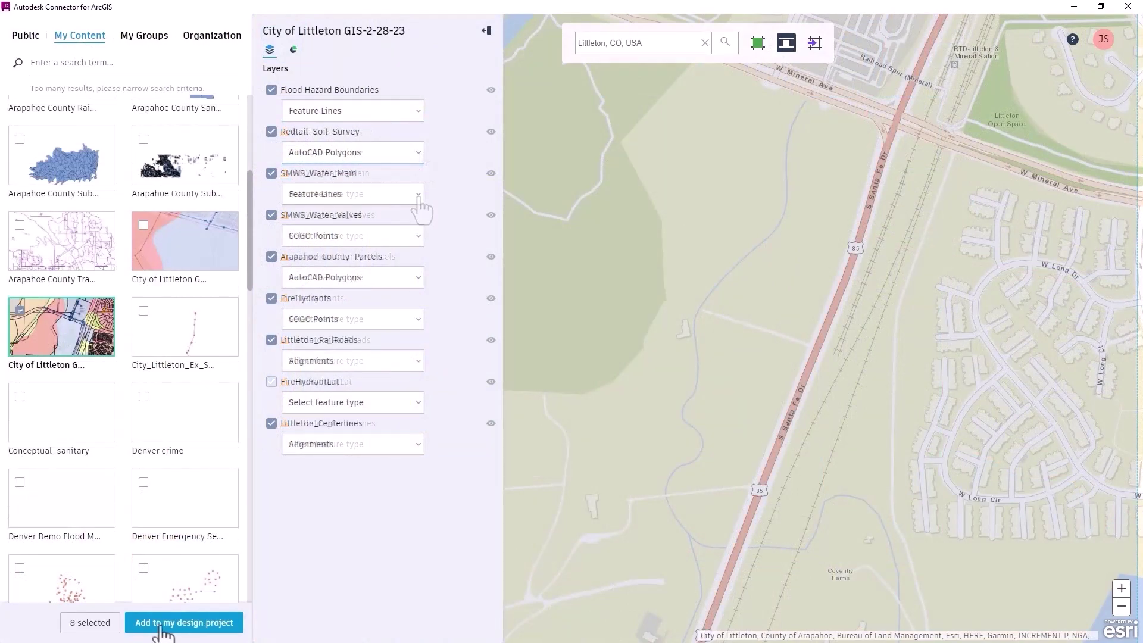
pyautogui.click(161, 625)
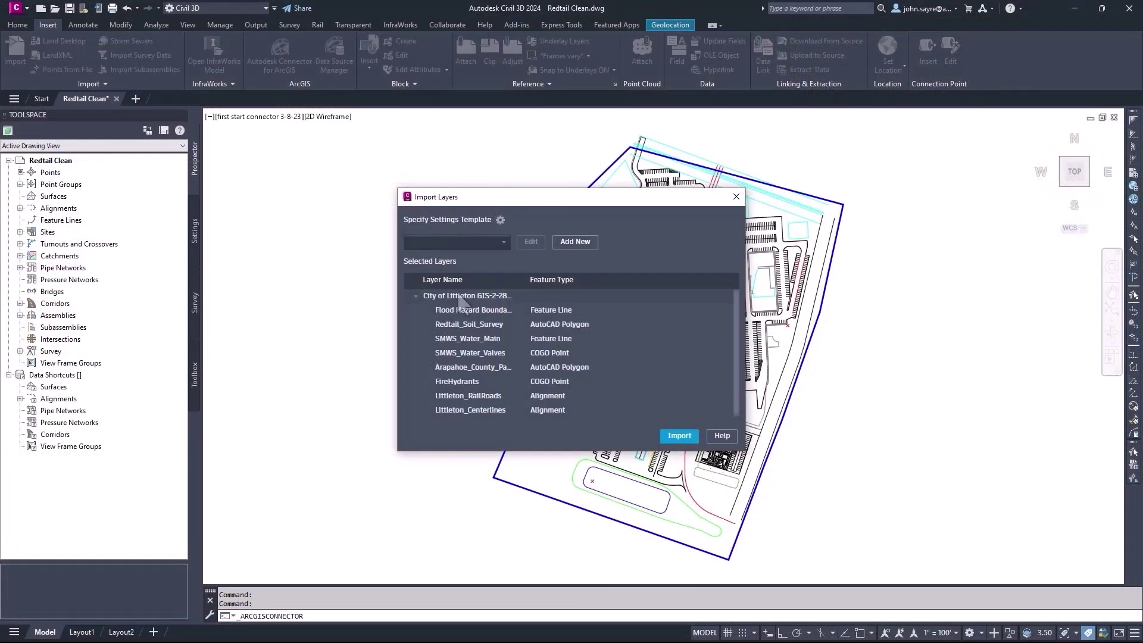
# - Choose the City of Littleton import template and review its Feature Line and AutoCAD Objects settings
pyautogui.click(503, 242)
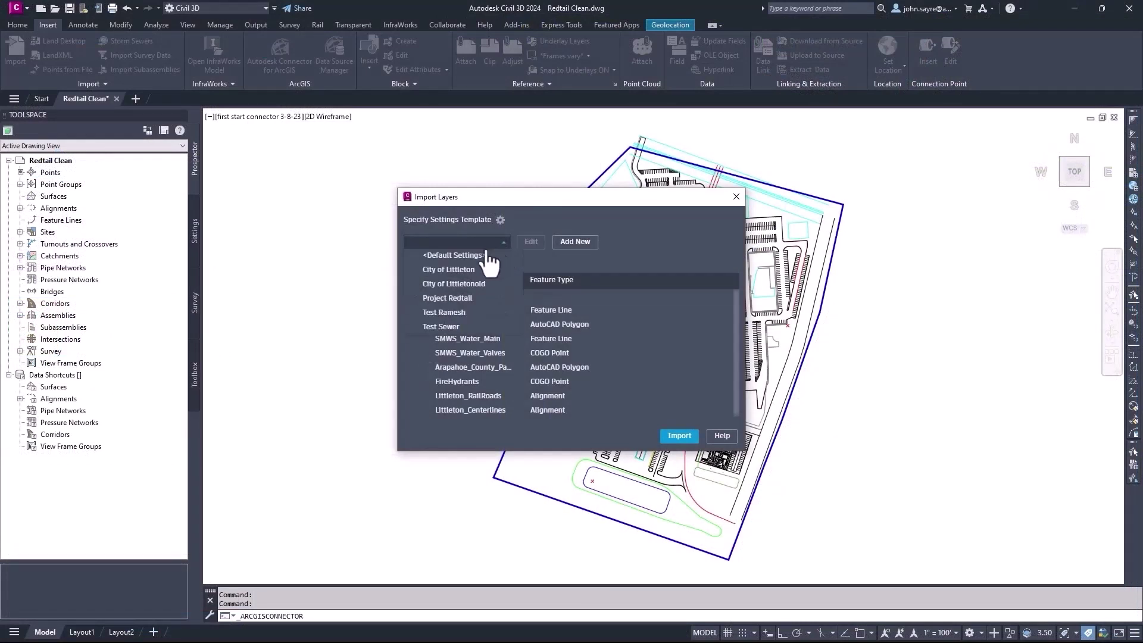
pyautogui.click(458, 269)
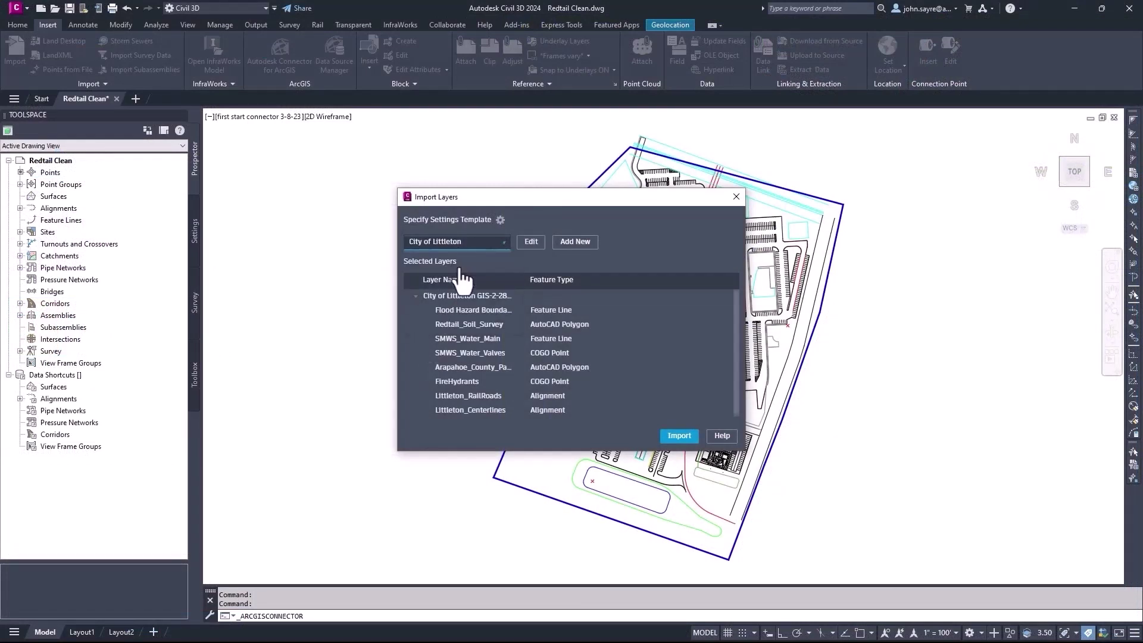
pyautogui.click(529, 242)
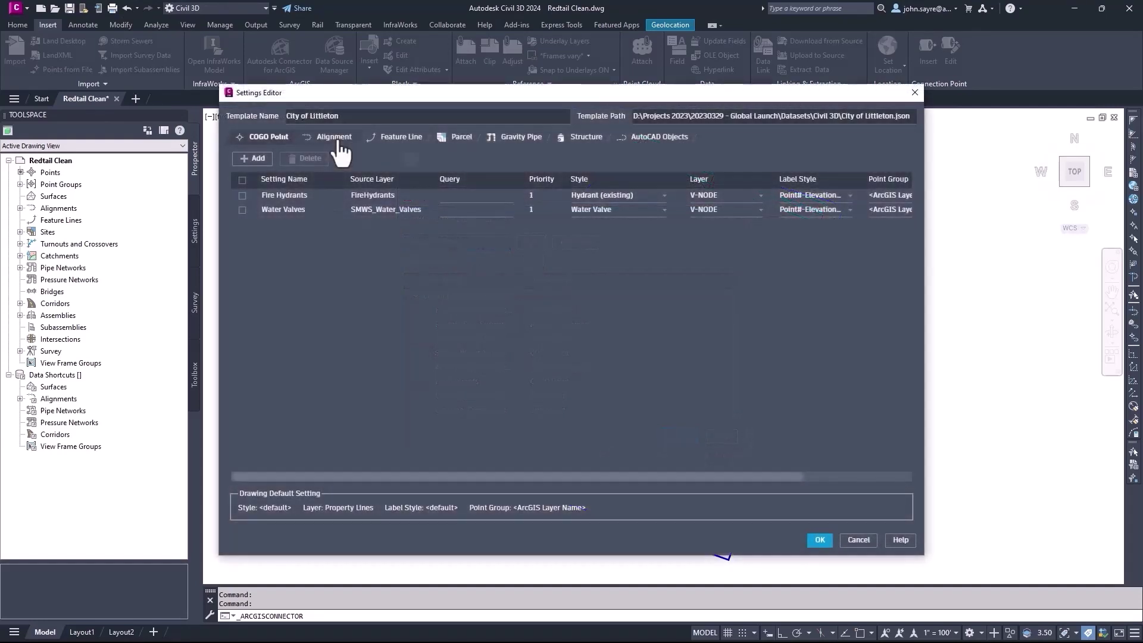
pyautogui.click(404, 140)
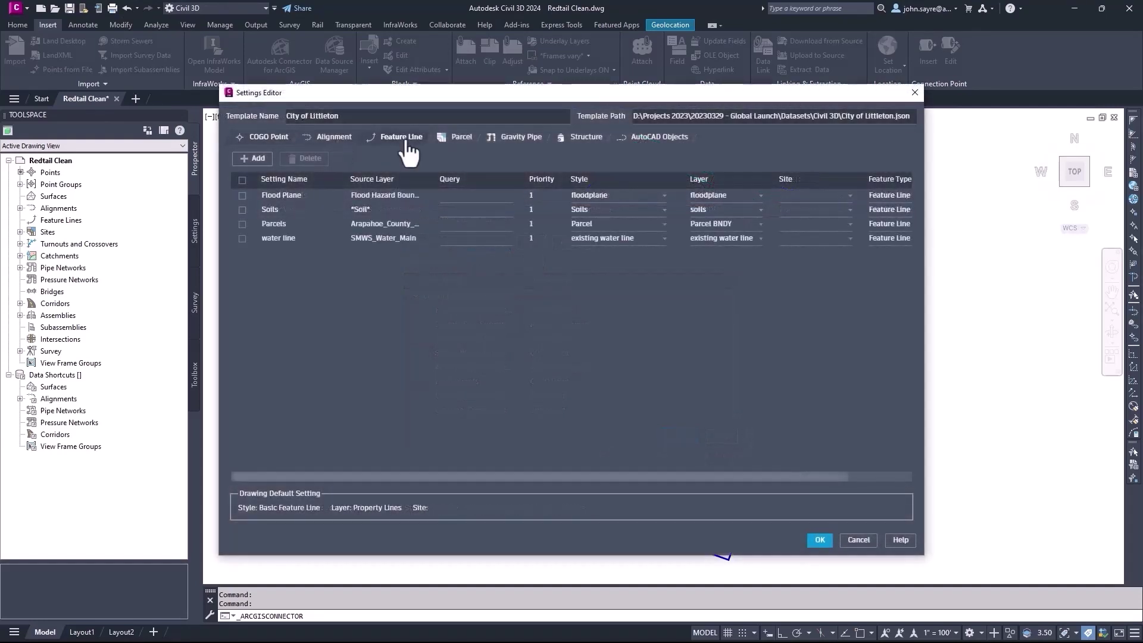
pyautogui.click(664, 140)
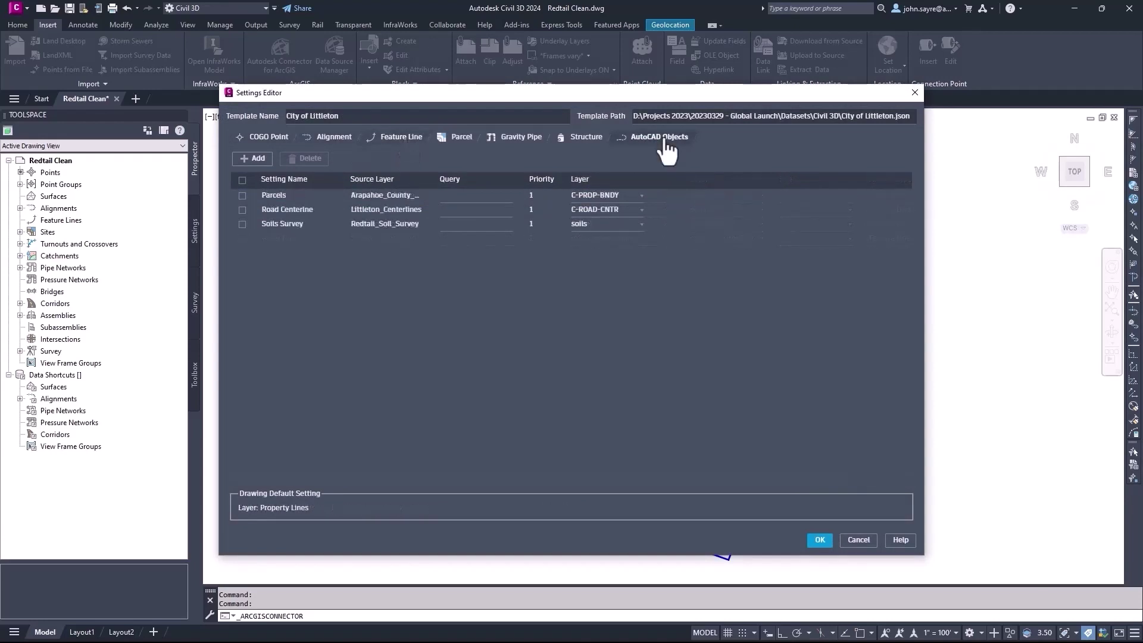
pyautogui.click(820, 541)
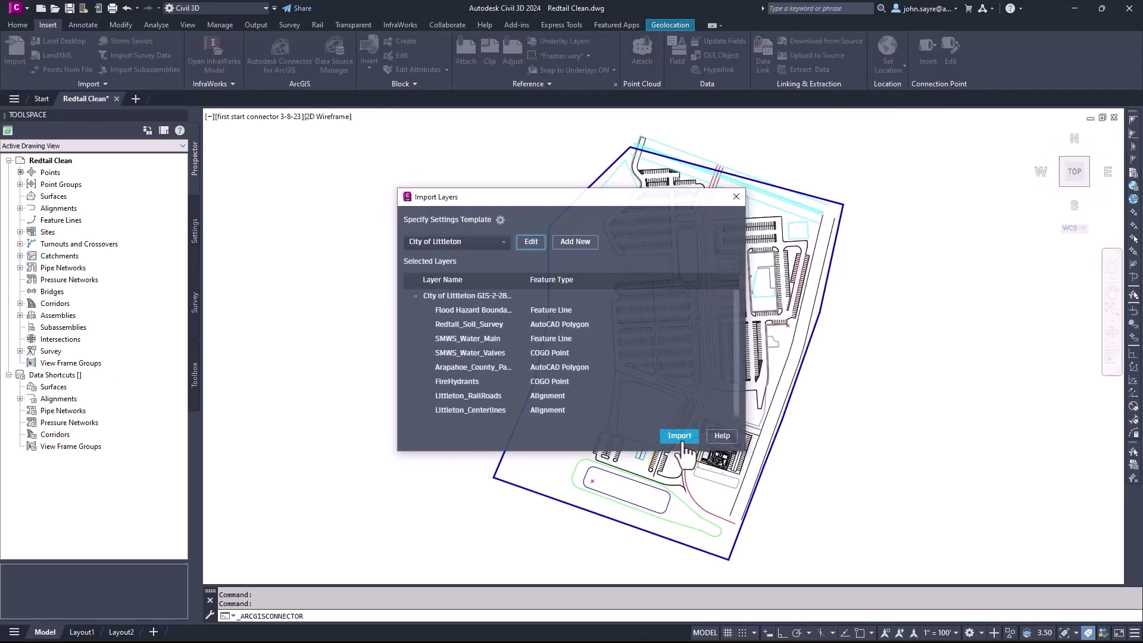
# - Import the City of Littleton layers and inspect an imported soil polyline's ArcGIS properties
pyautogui.click(682, 441)
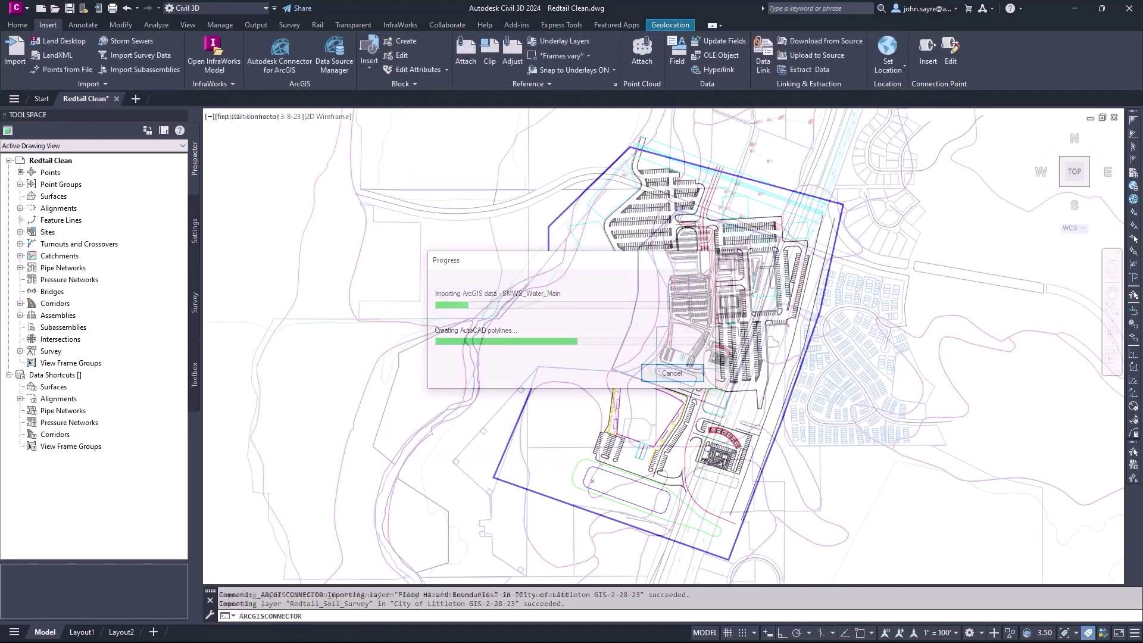
pyautogui.doubleClick(441, 365)
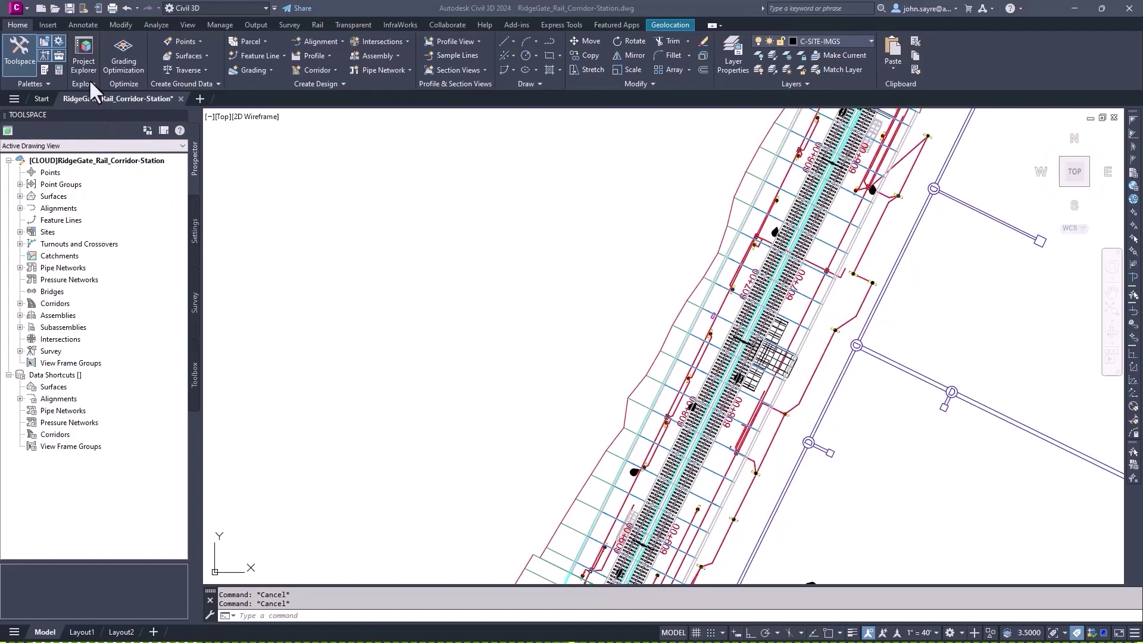
# - In Project Explorer's Property Sets, review Drain Pipes, Drain Structures, Light Poles, LT Conduit and Rai Ties definitions
pyautogui.click(82, 60)
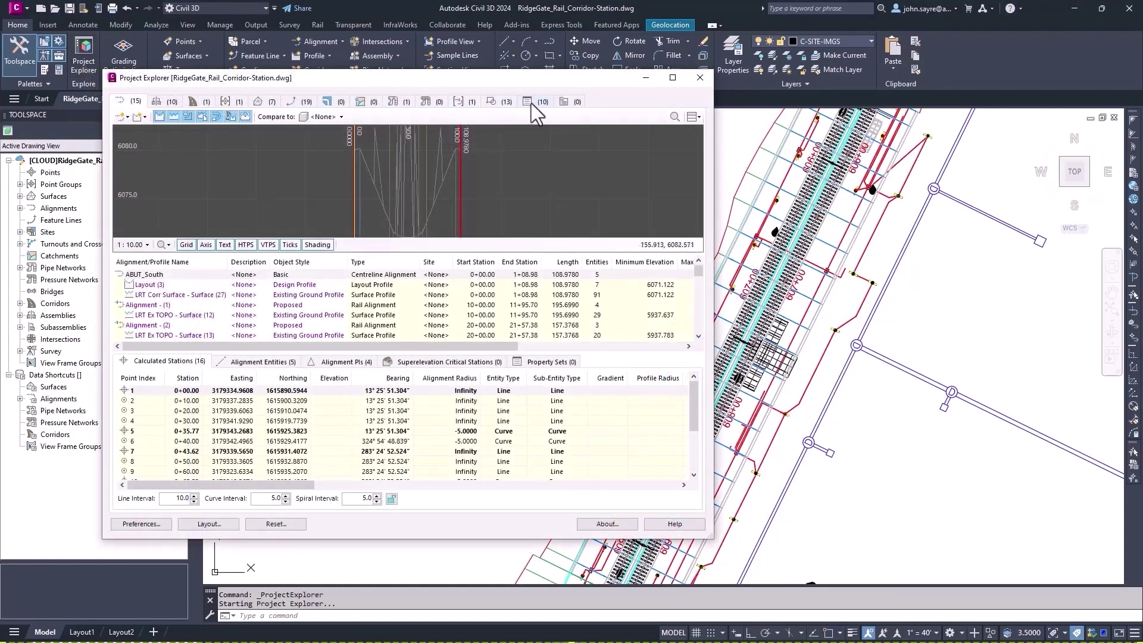
pyautogui.click(531, 102)
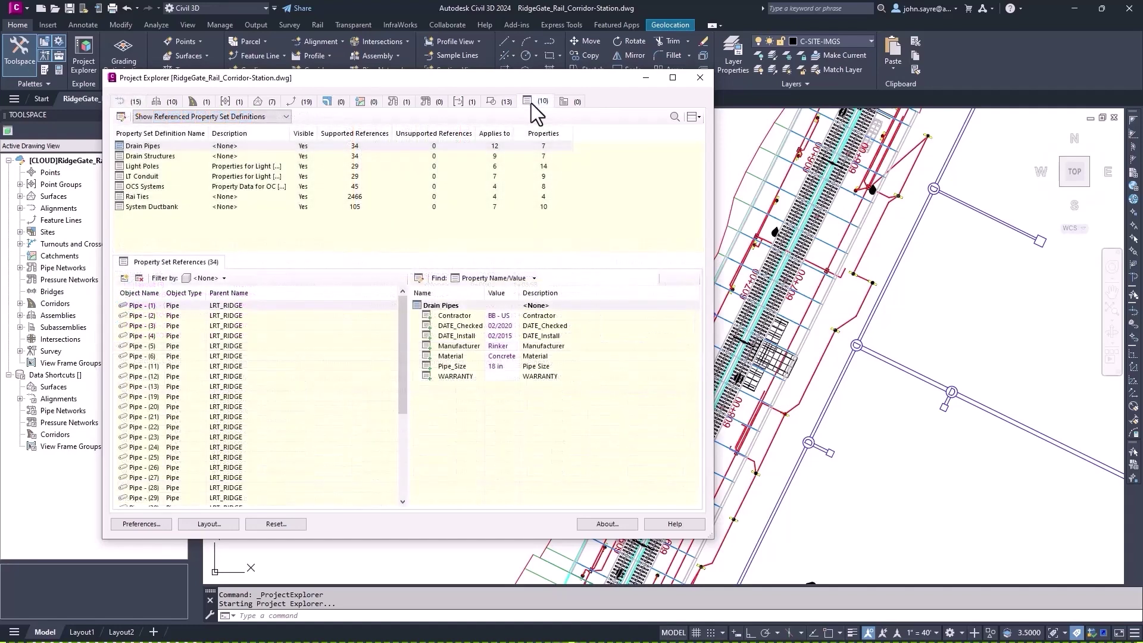
pyautogui.click(184, 147)
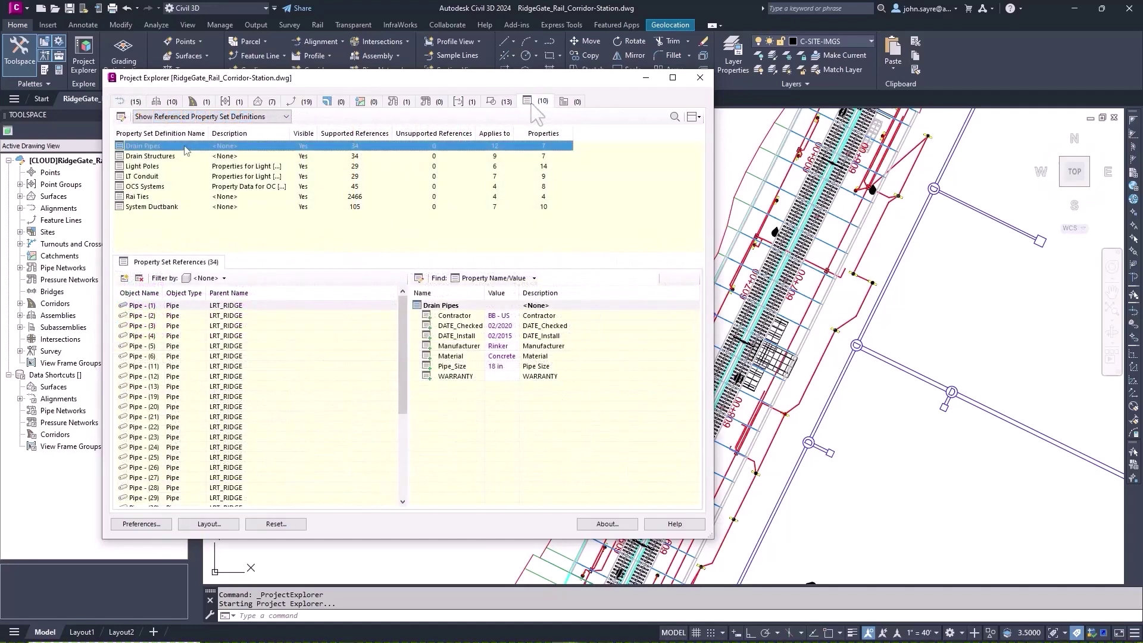
pyautogui.click(182, 156)
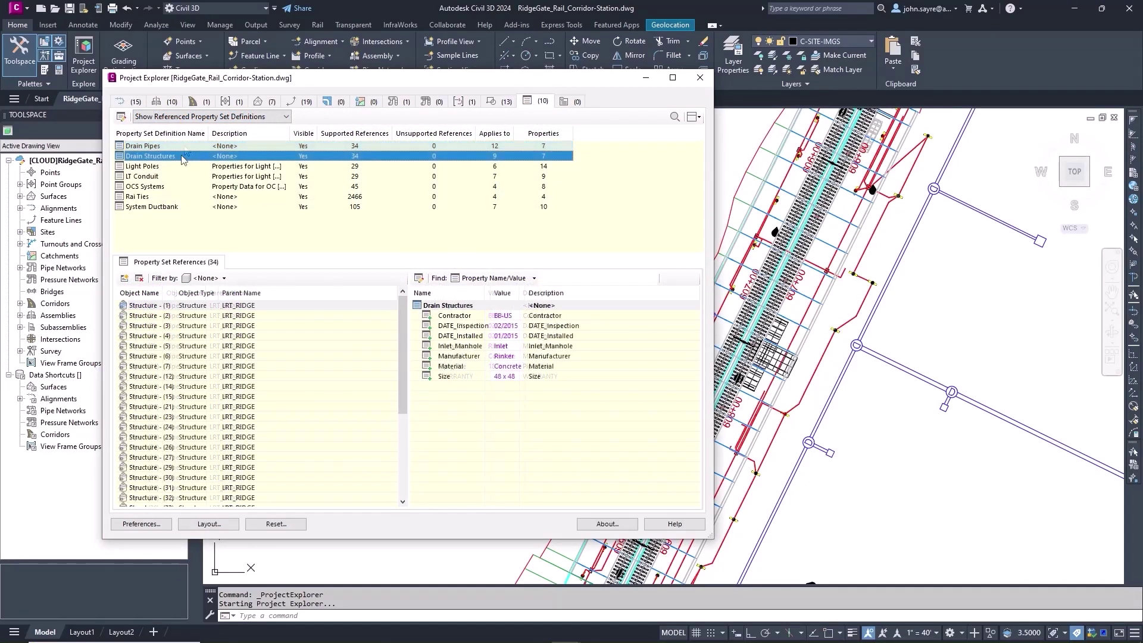
pyautogui.click(184, 166)
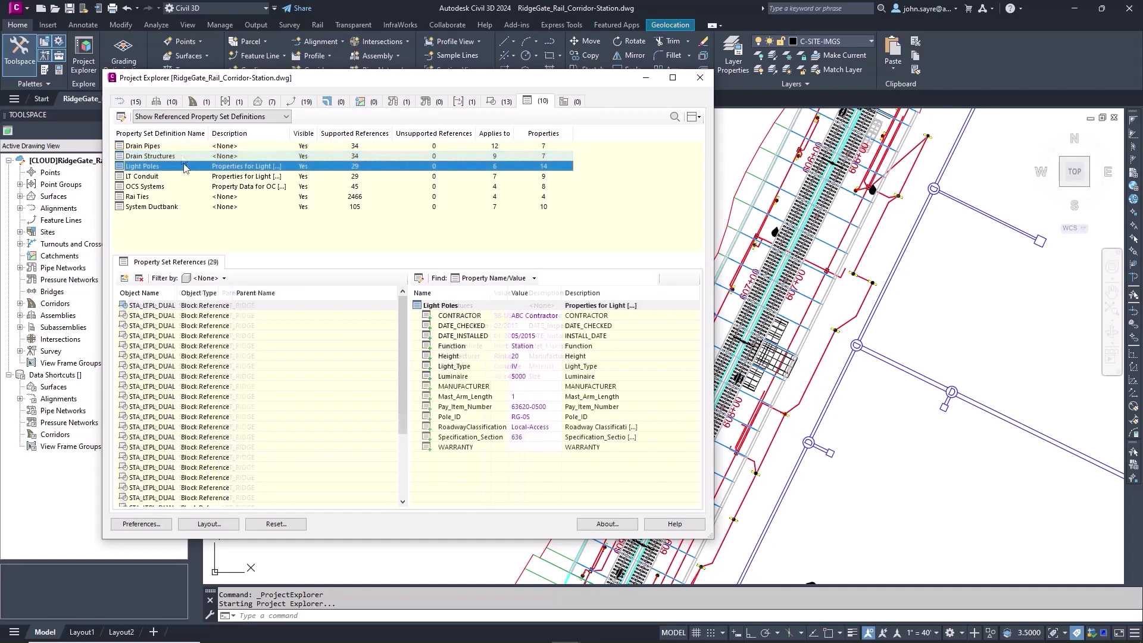
pyautogui.click(168, 177)
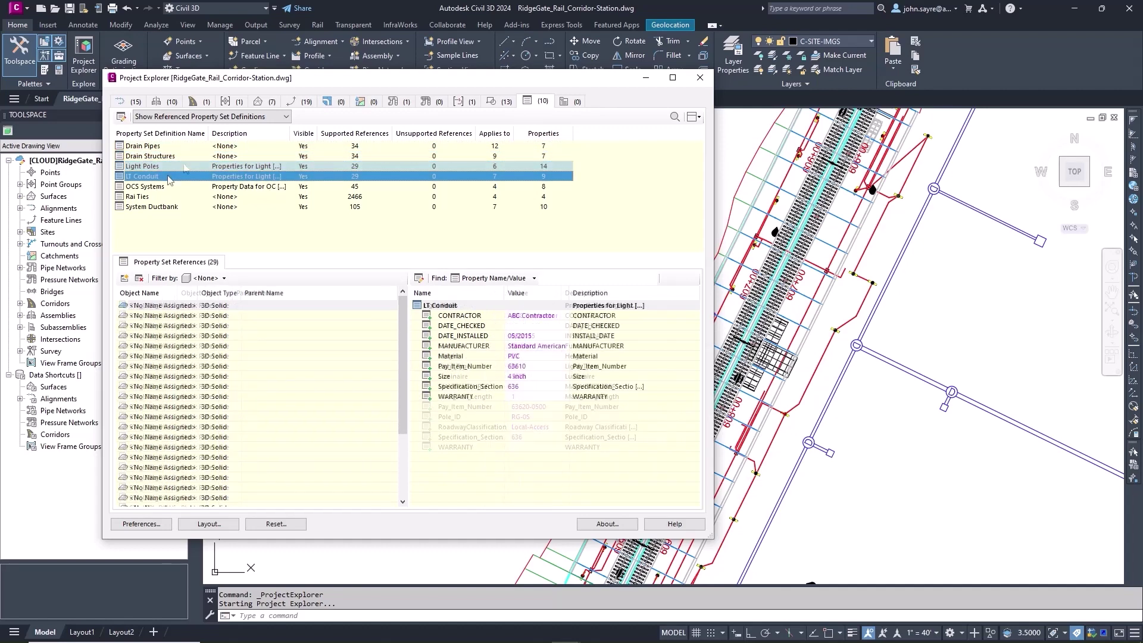
pyautogui.click(170, 196)
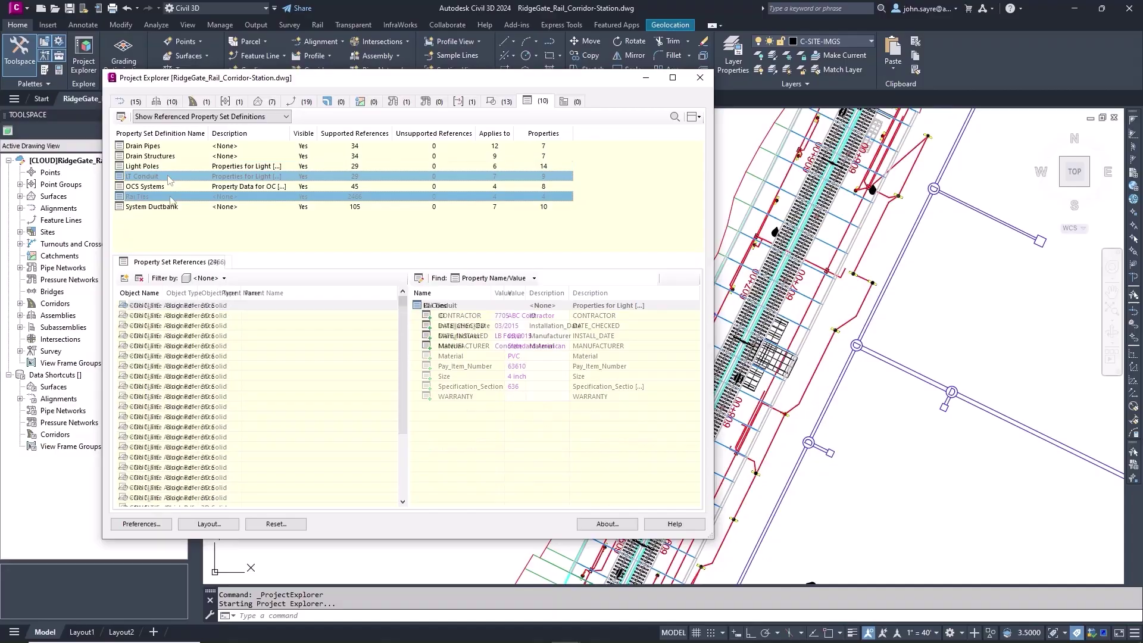